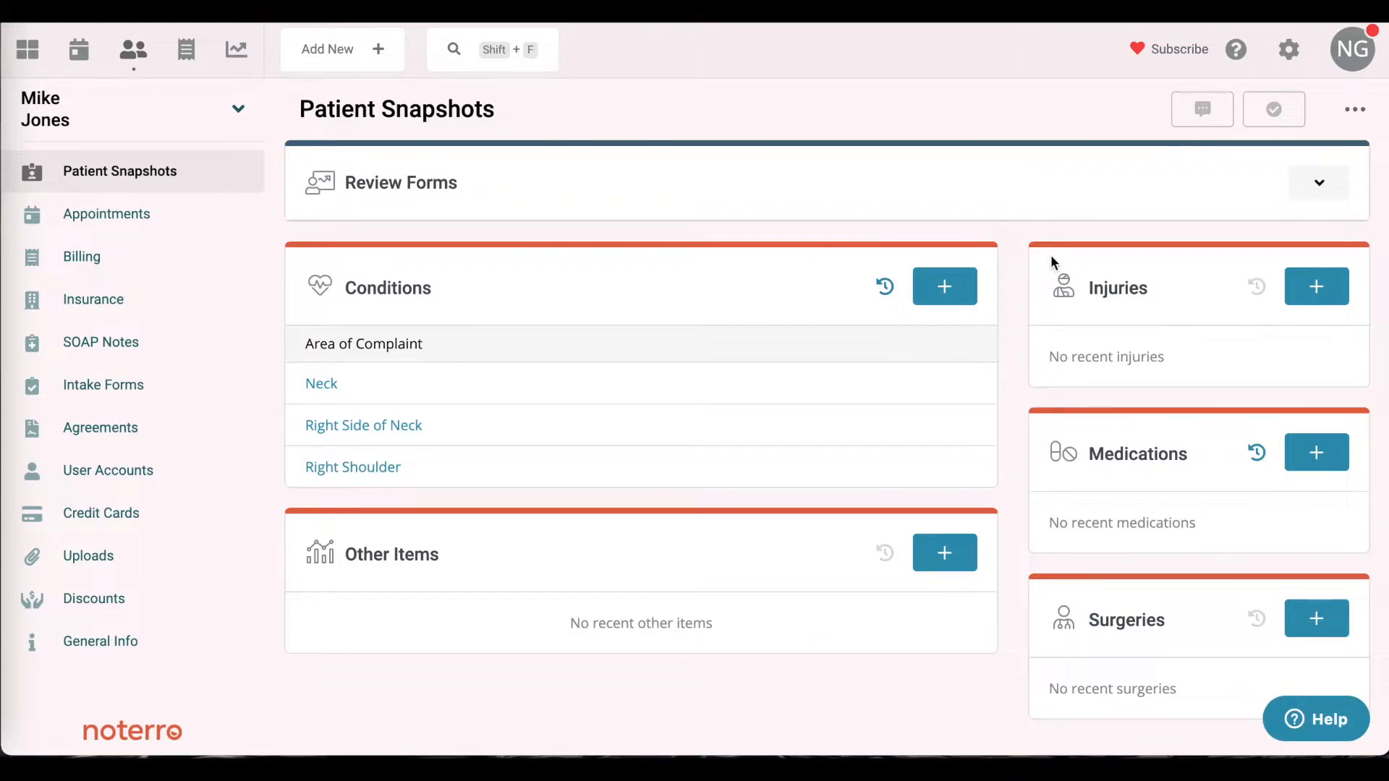
# Expand the review forms and pin the Low Back condition from the Physiotherapy form
pyautogui.click(1319, 192)
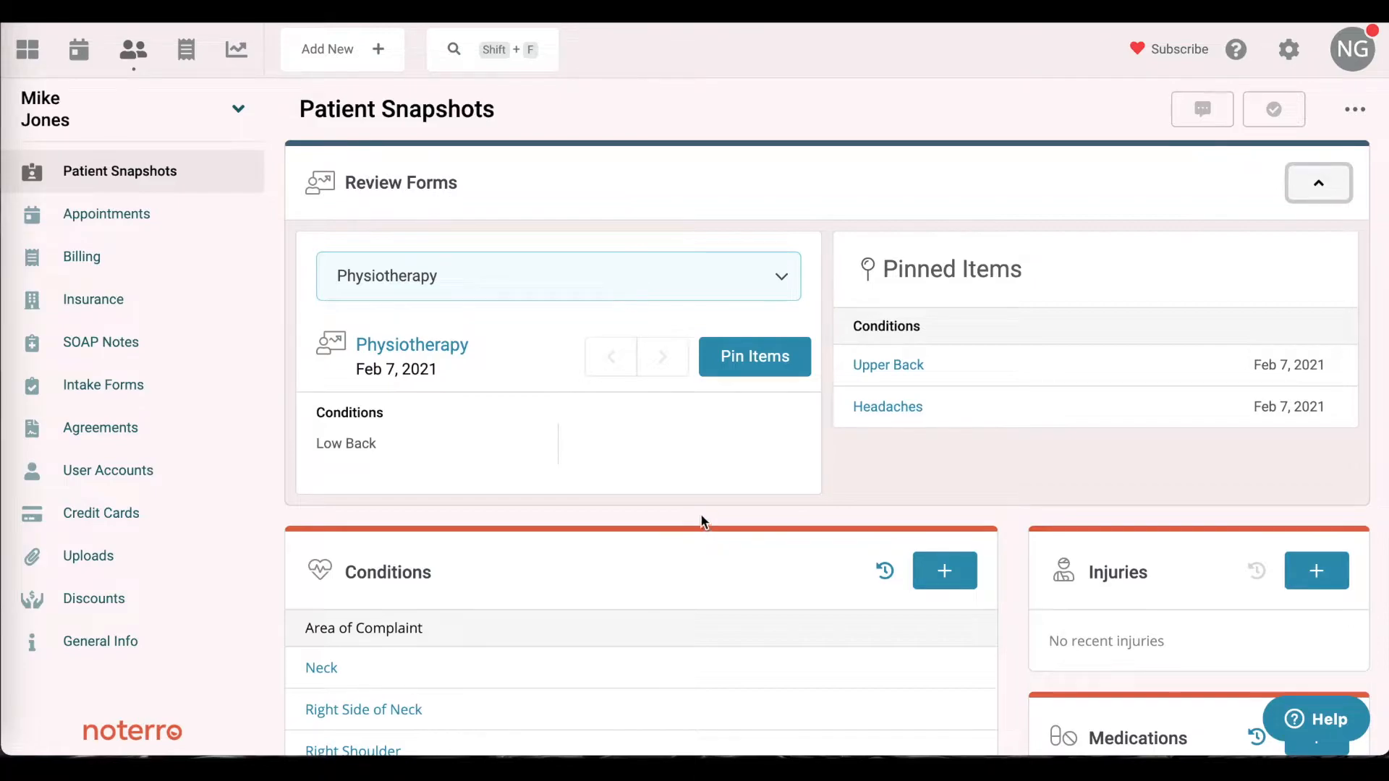
pyautogui.click(785, 282)
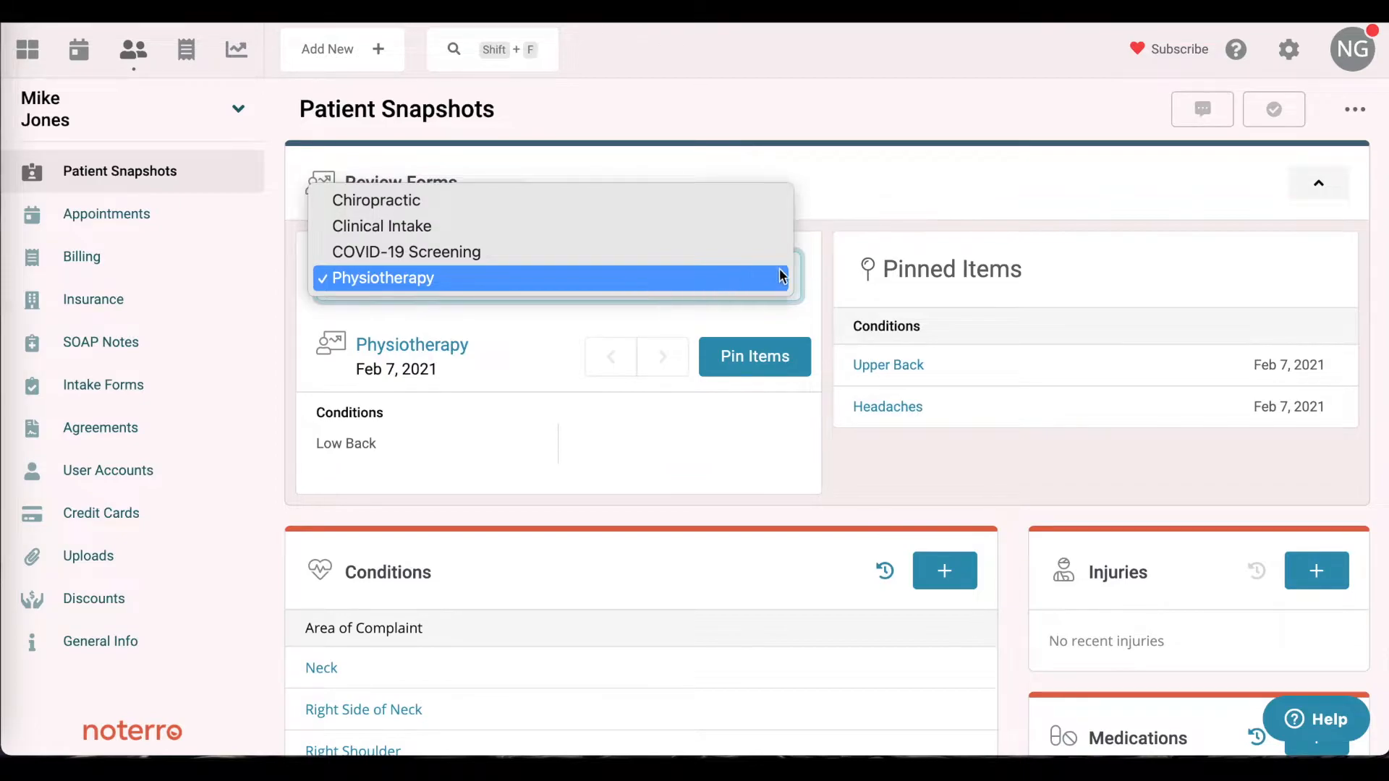
pyautogui.click(821, 276)
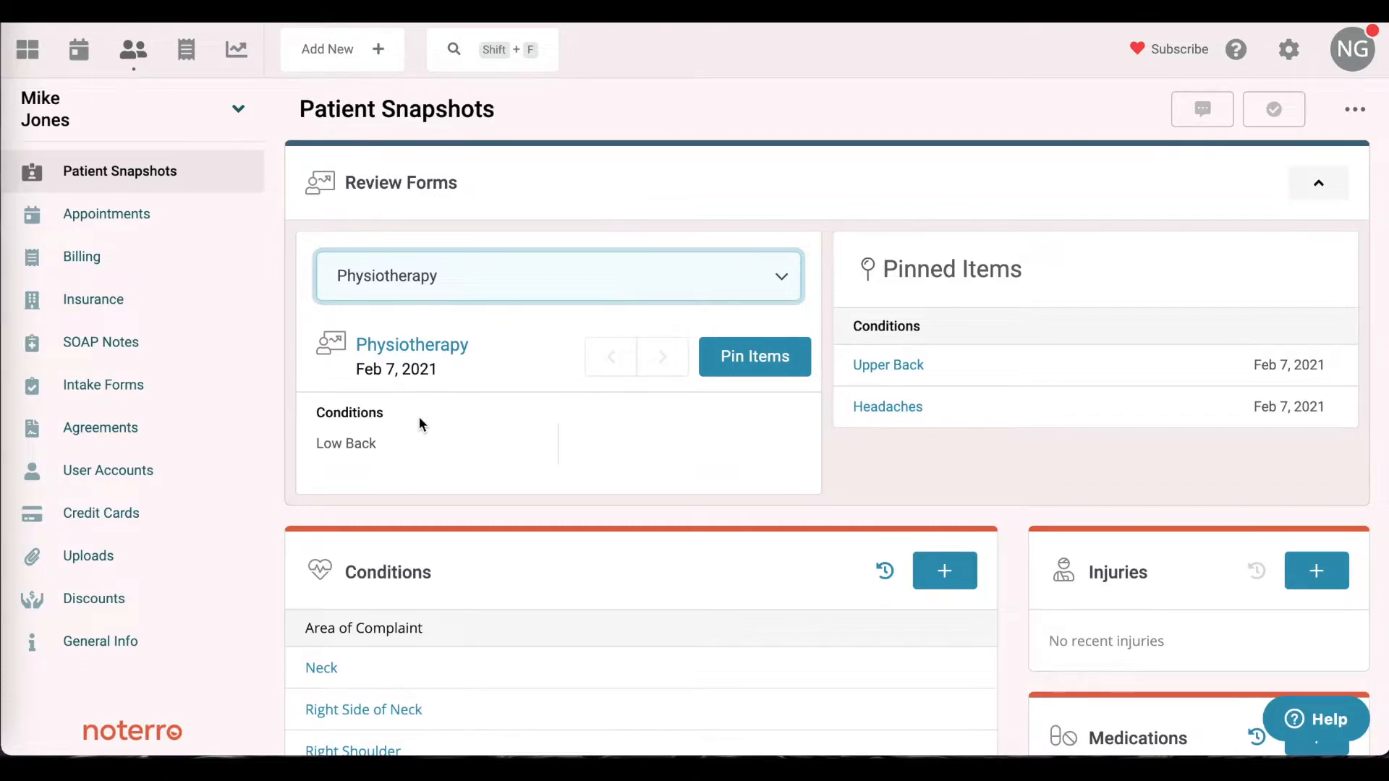
pyautogui.click(747, 367)
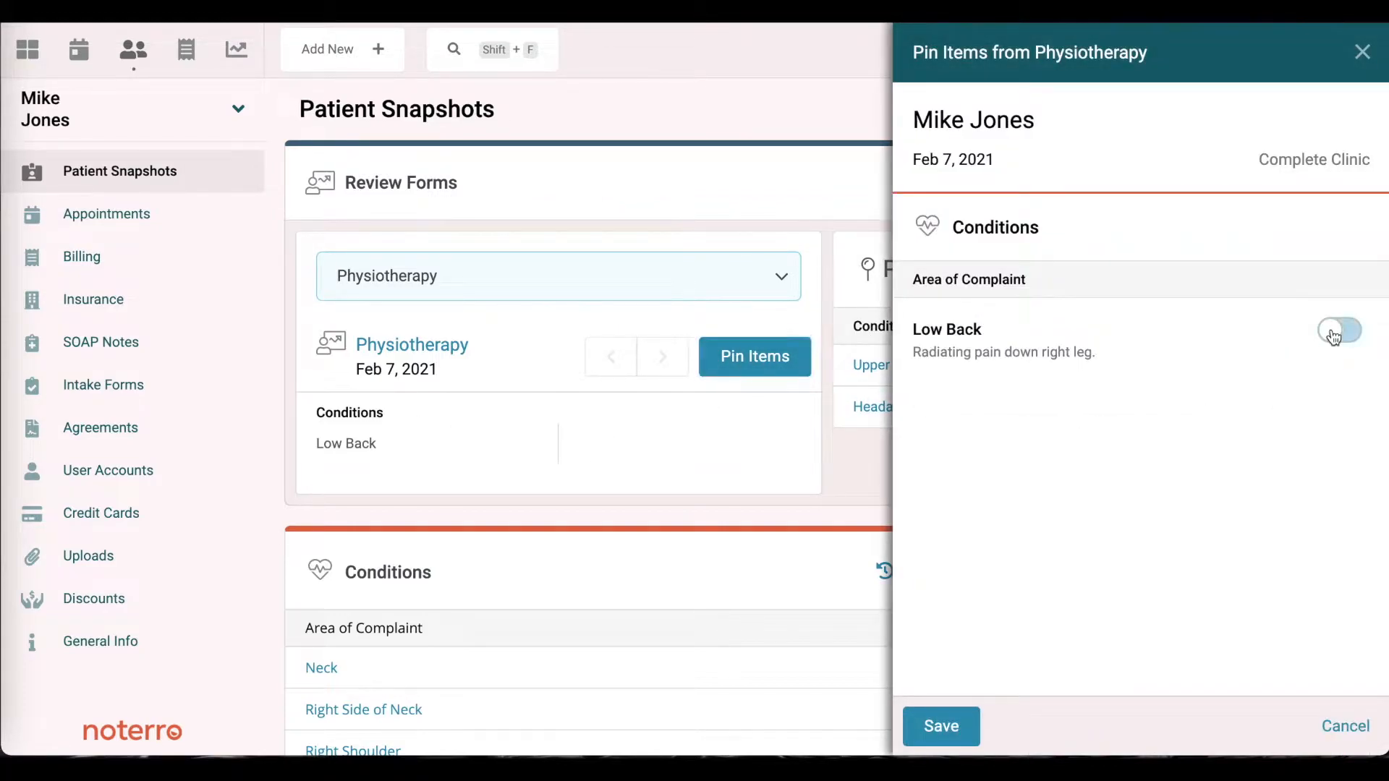
pyautogui.click(1338, 332)
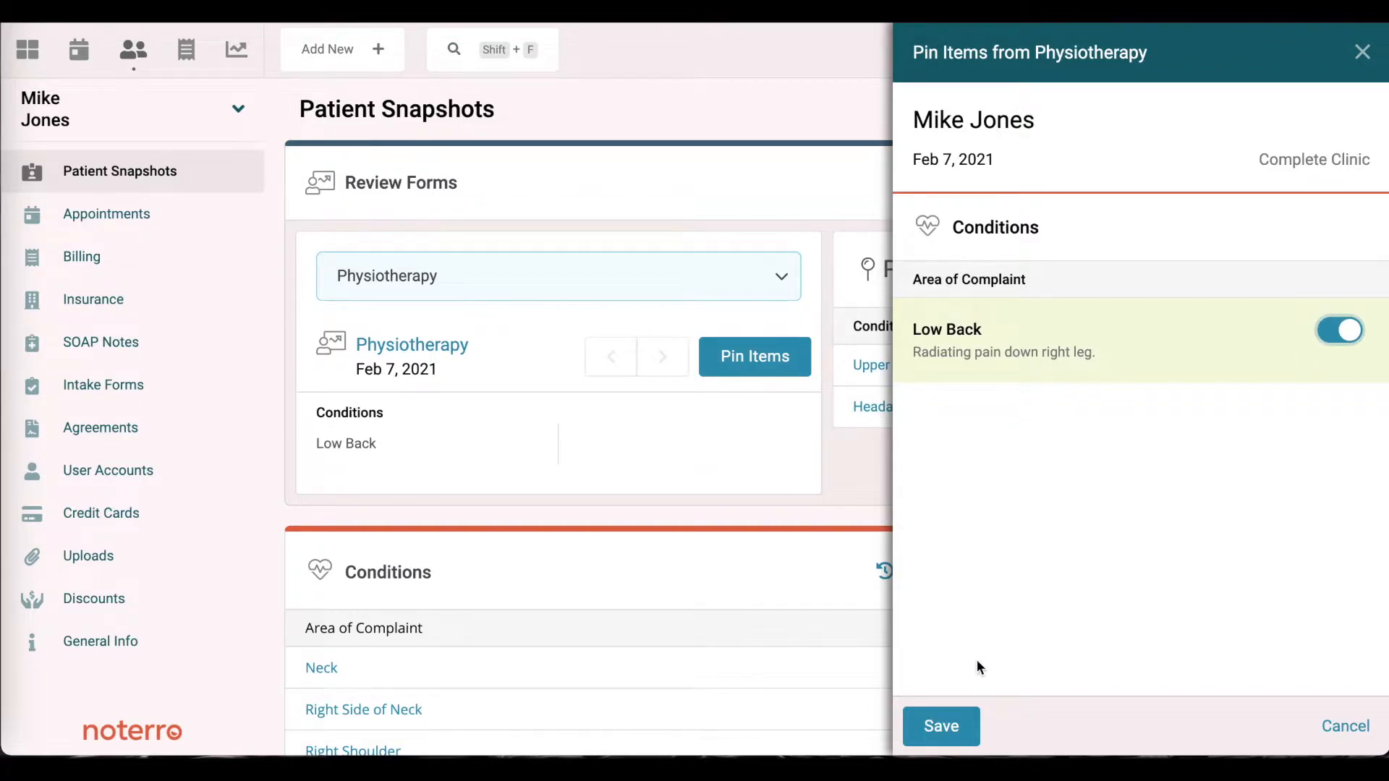
pyautogui.click(942, 726)
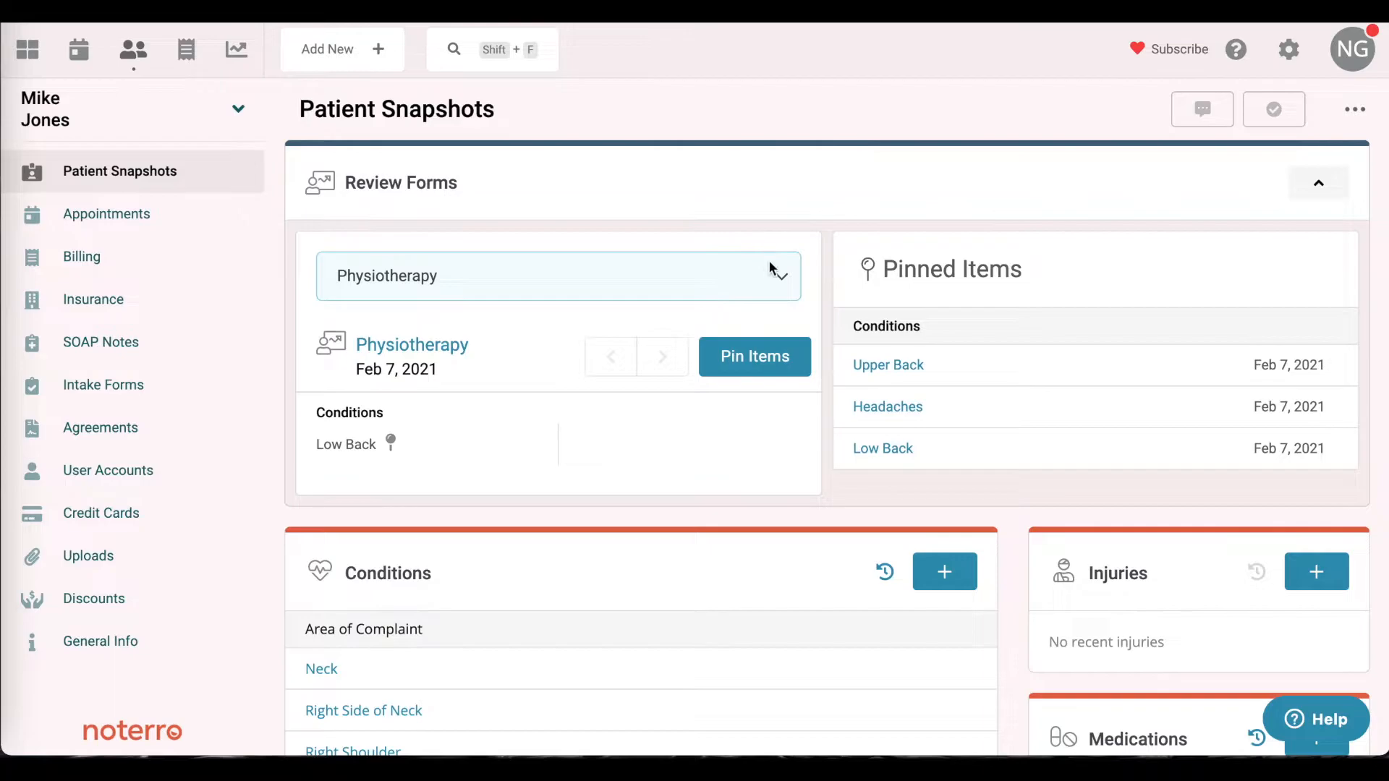
# Review the patient's submitted COVID-19 Screening form and Clinical Intake form
pyautogui.click(787, 278)
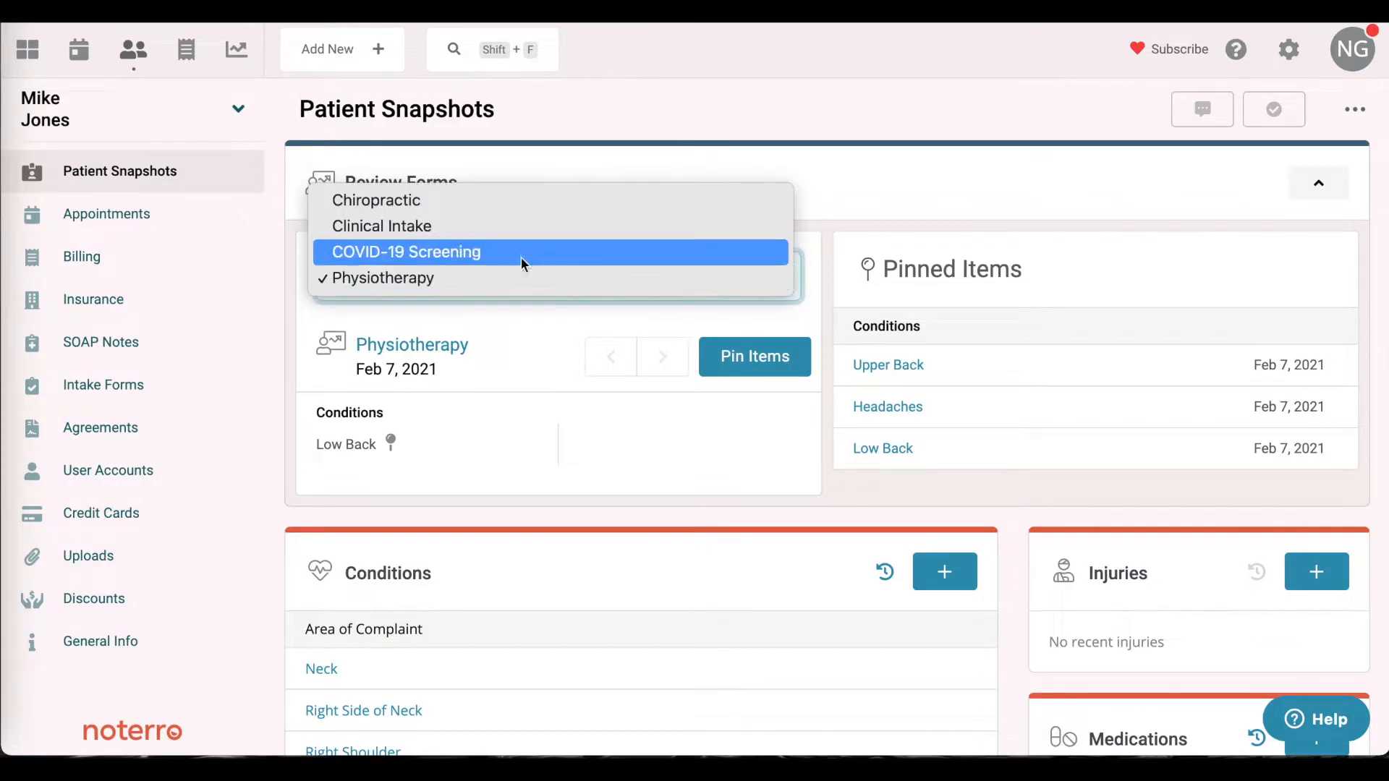
pyautogui.click(465, 252)
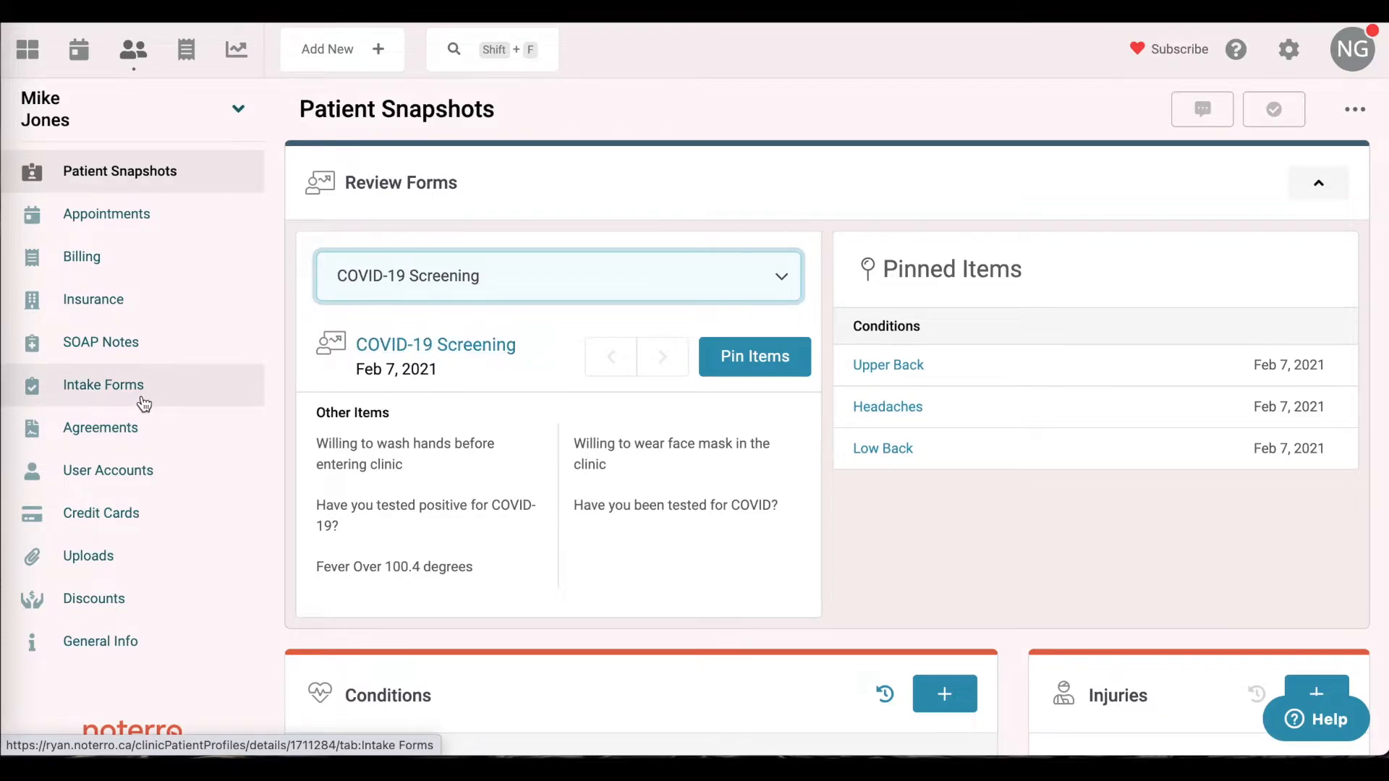
pyautogui.click(781, 280)
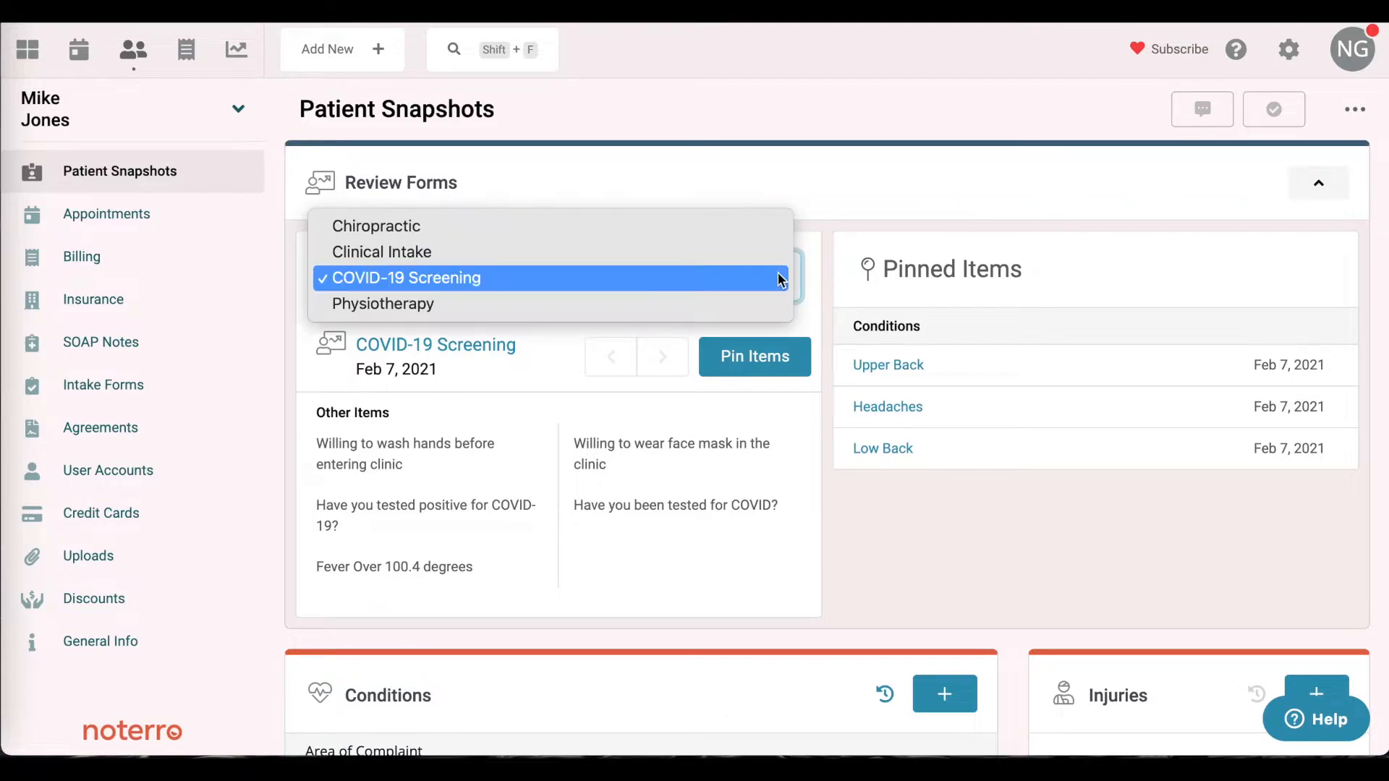
pyautogui.click(415, 255)
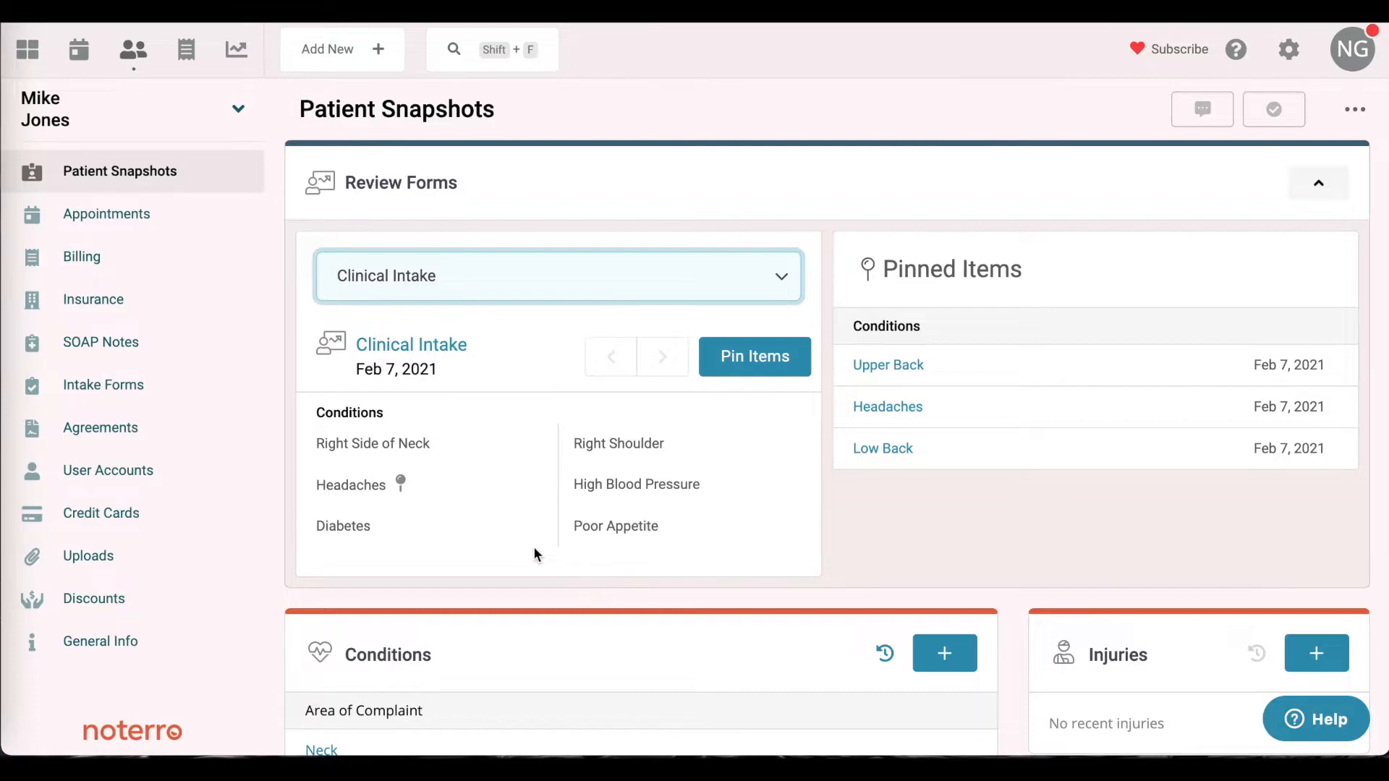
# Switch the reviewed form to Chiropractic and pin its Left Knee condition
pyautogui.click(593, 286)
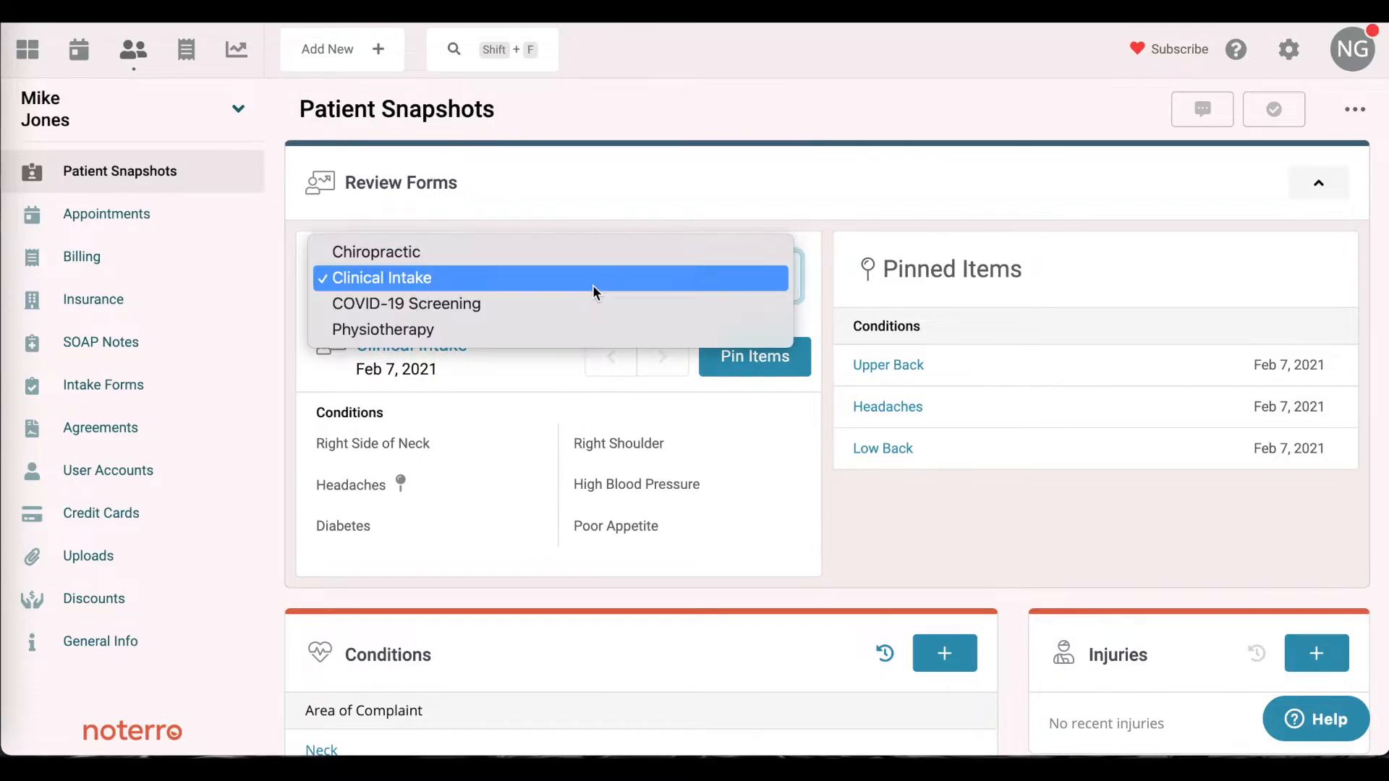
pyautogui.click(414, 253)
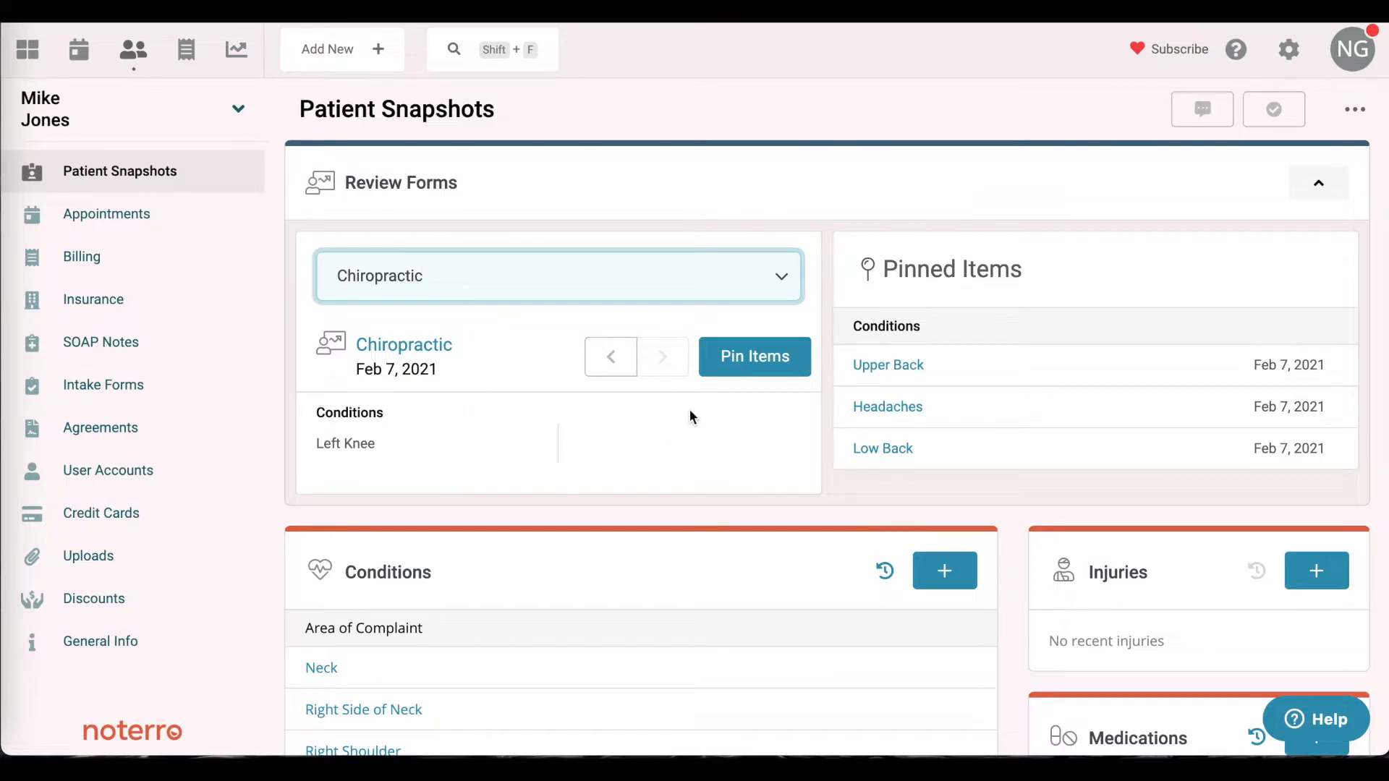
pyautogui.click(742, 365)
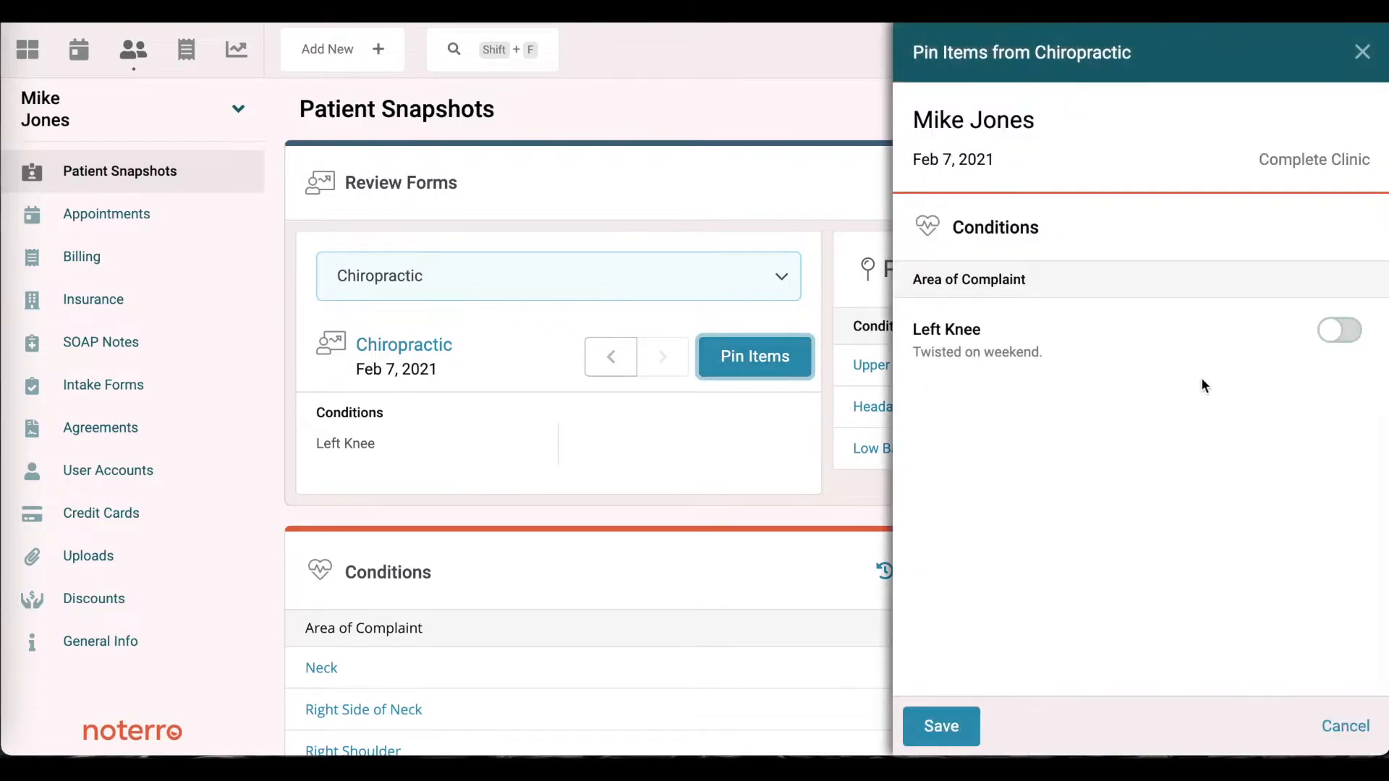
pyautogui.click(1330, 337)
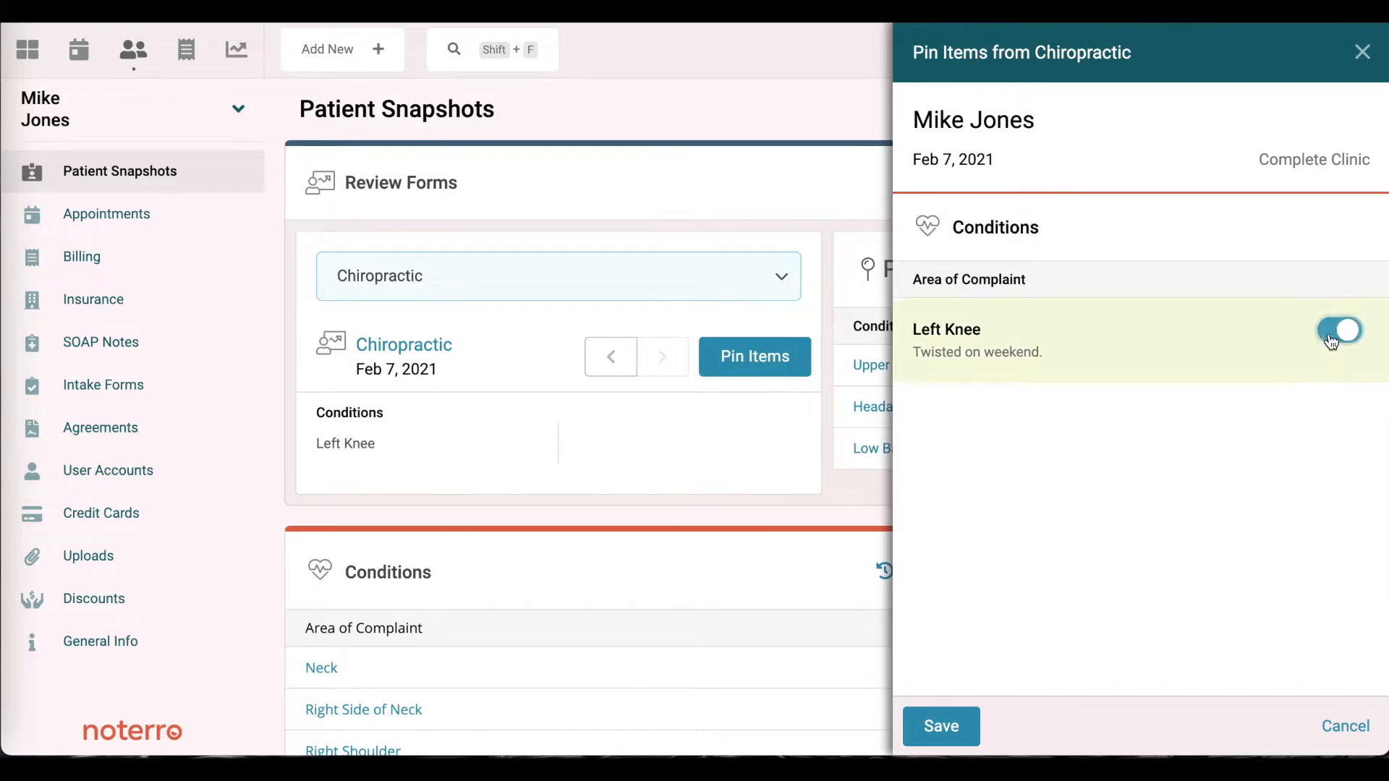
pyautogui.click(939, 726)
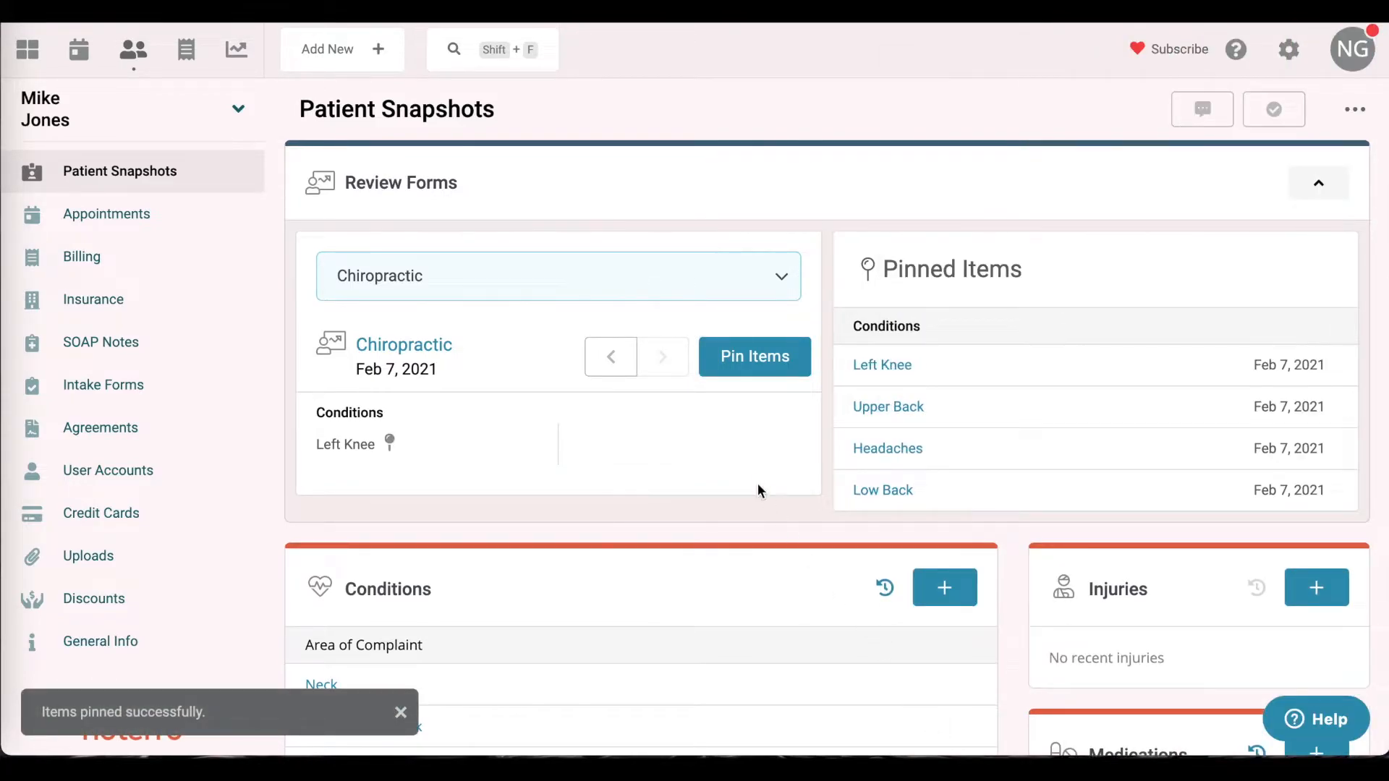
# Go back to the previous Chiropractic form and pin its Neck condition alongside Upper Back
pyautogui.click(610, 354)
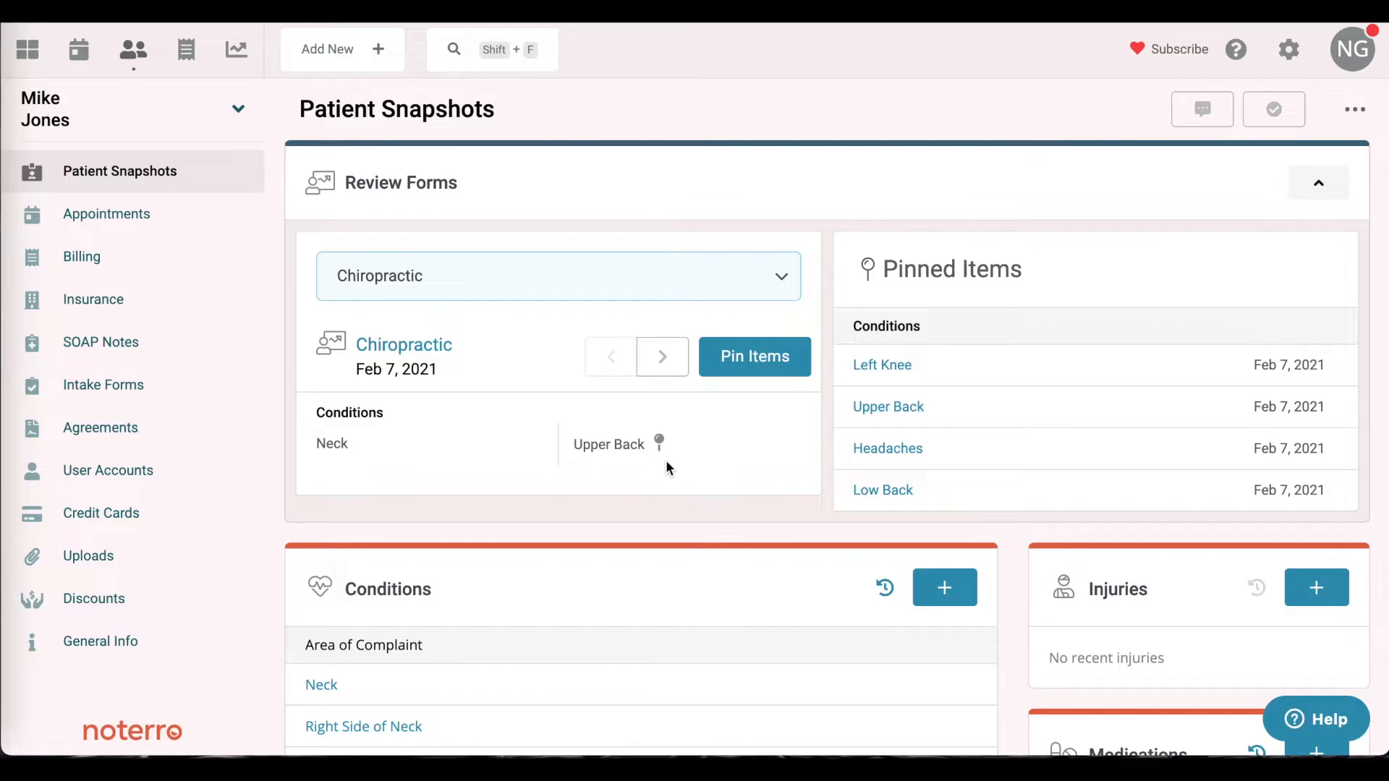
pyautogui.click(757, 363)
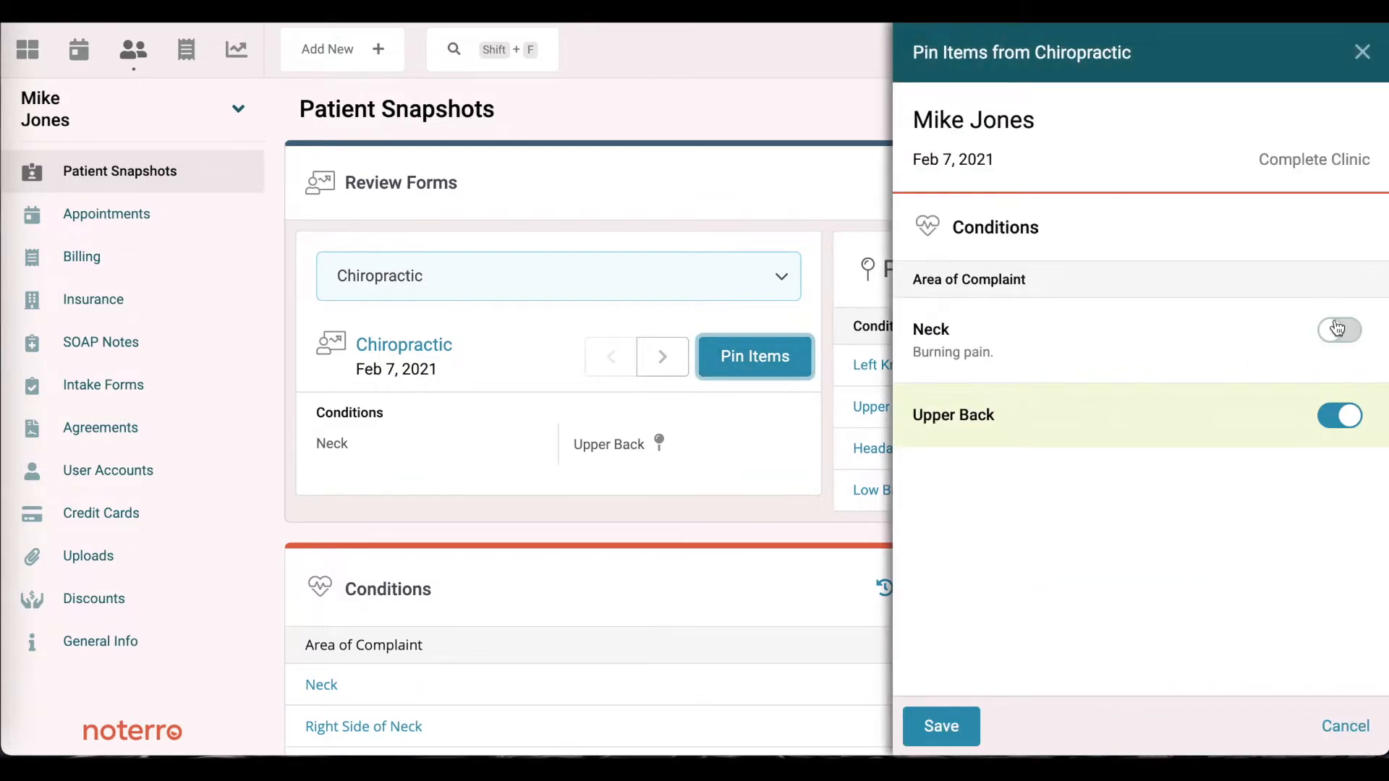
pyautogui.click(1338, 329)
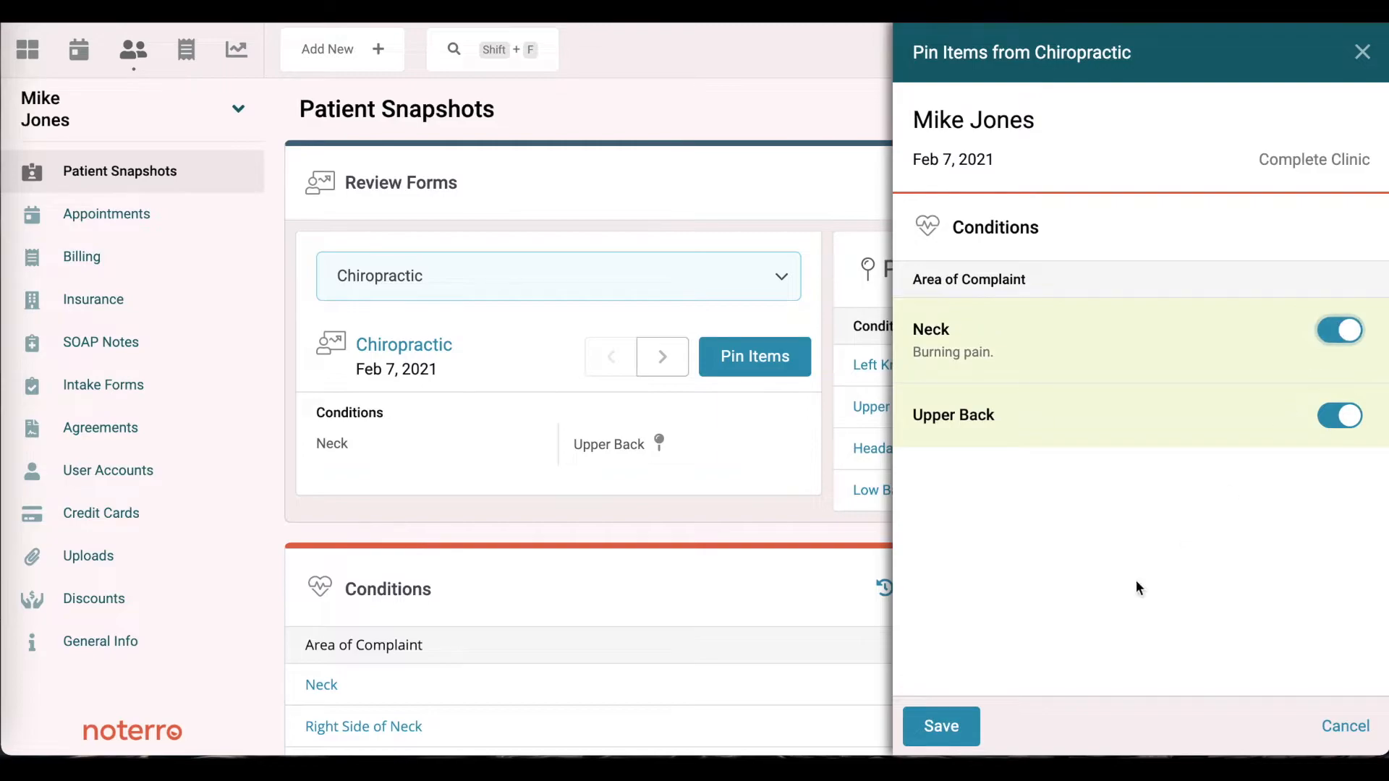
pyautogui.click(946, 739)
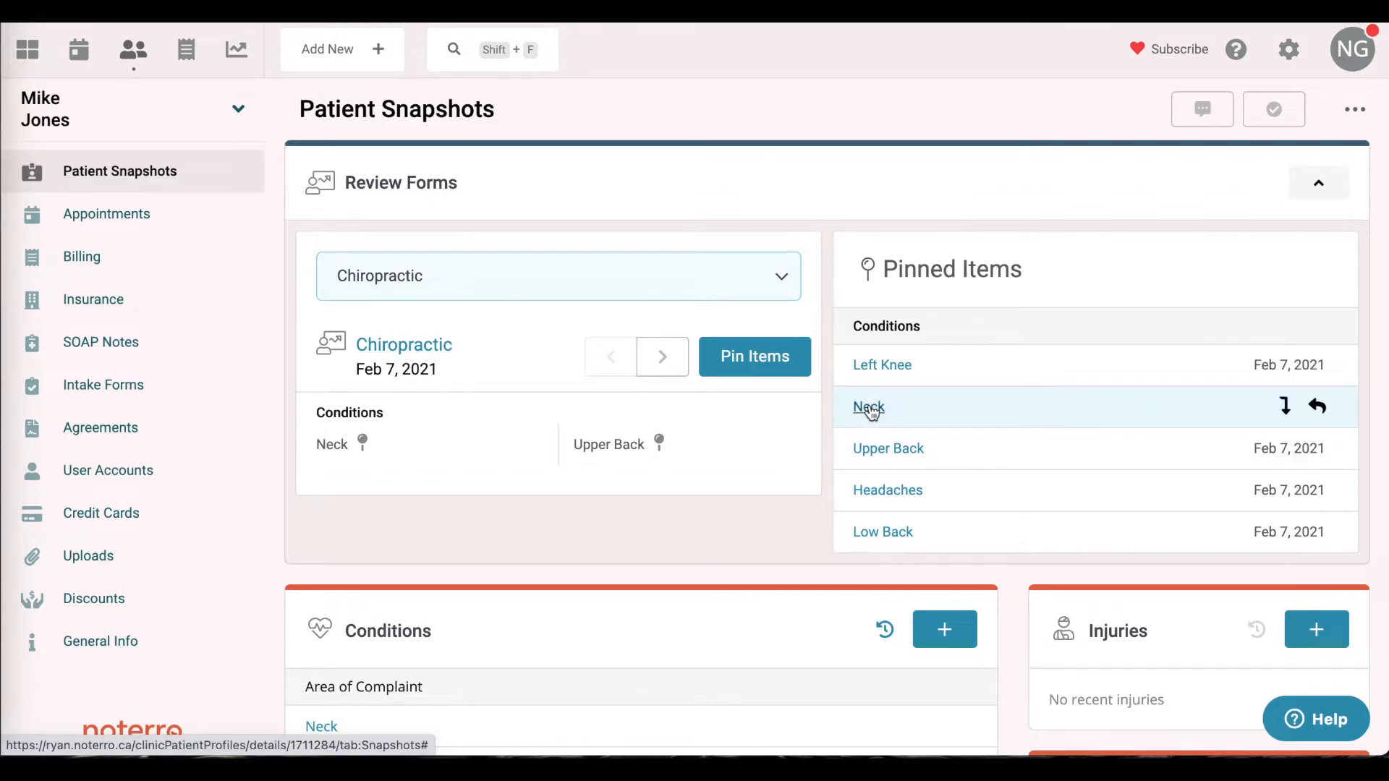
# Move the pinned Neck condition to the snapshot as a new item, keeping its type, category and comment
pyautogui.click(870, 408)
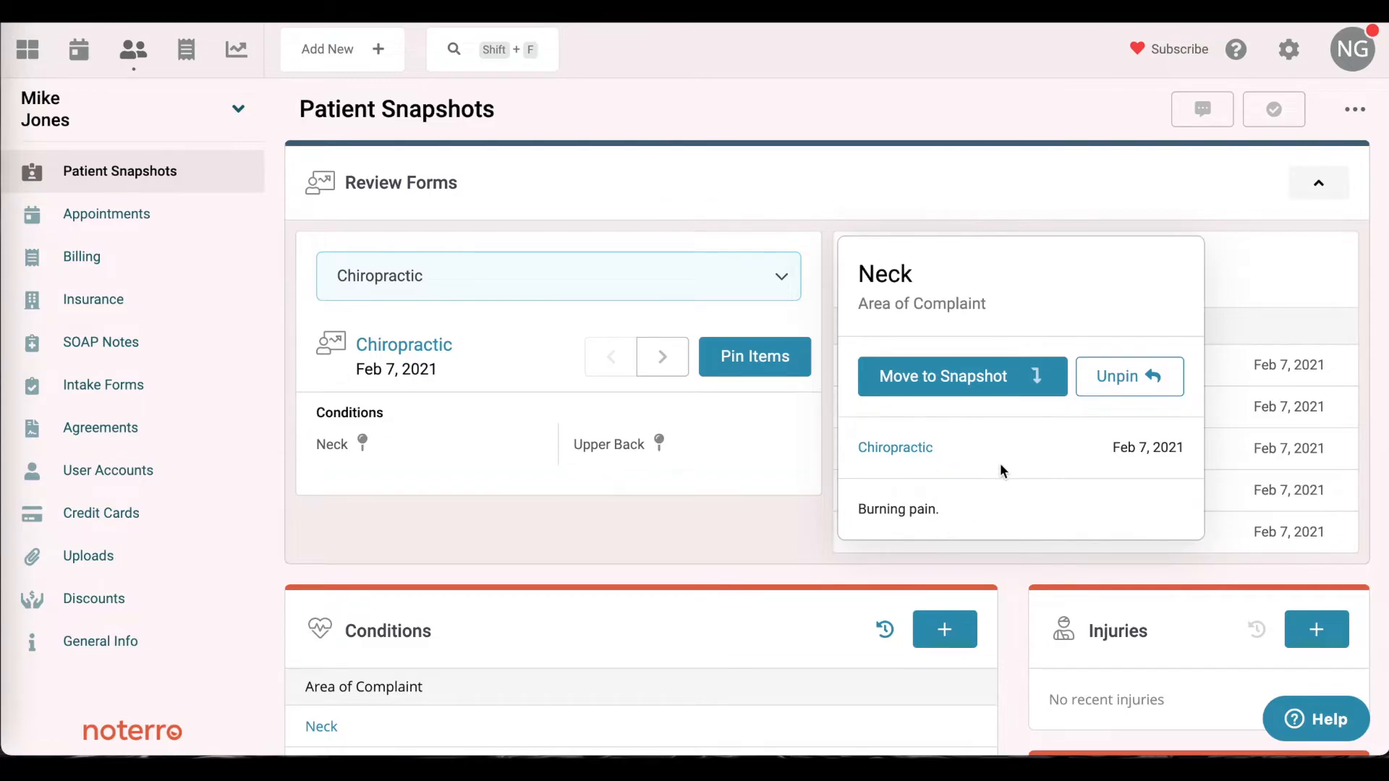
pyautogui.click(1023, 382)
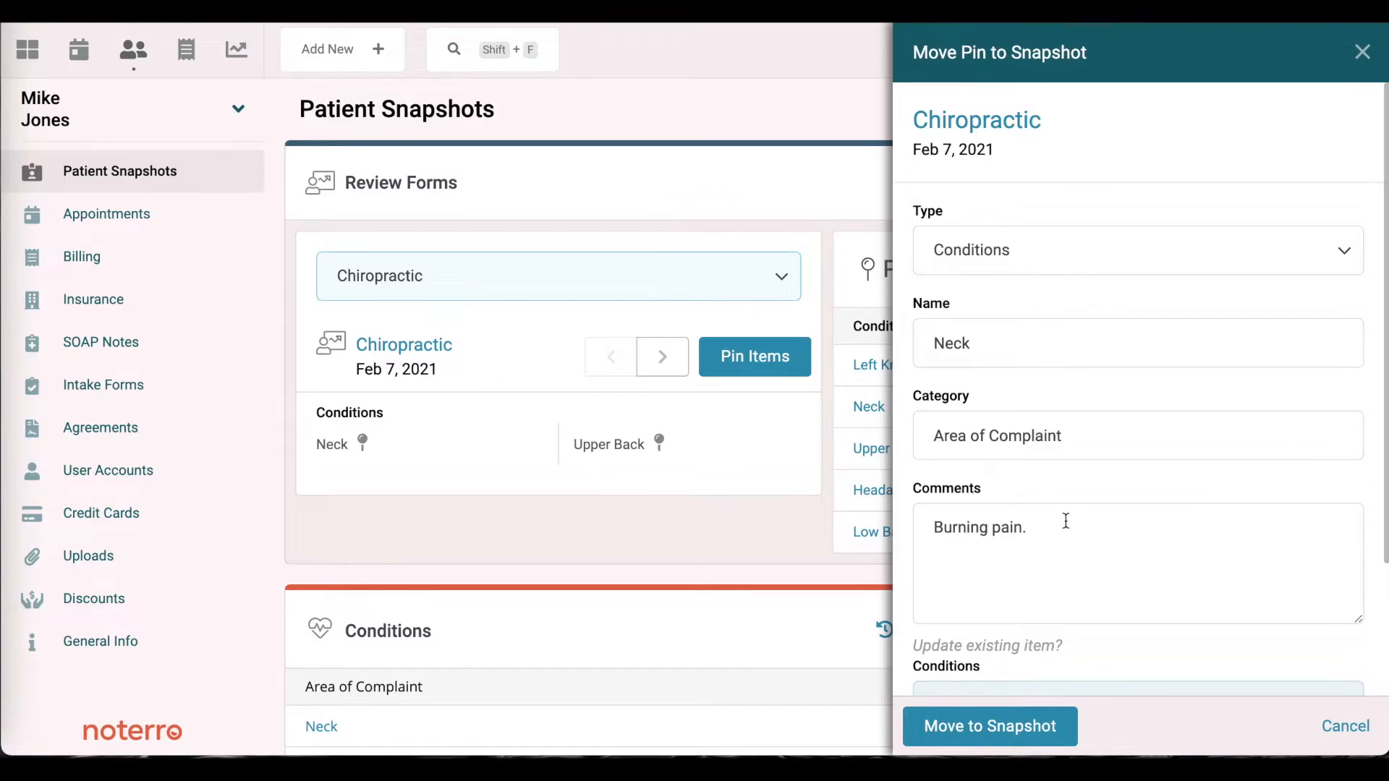
pyautogui.scroll(-2, 1077, 535)
pyautogui.scroll(-2, 1074, 542)
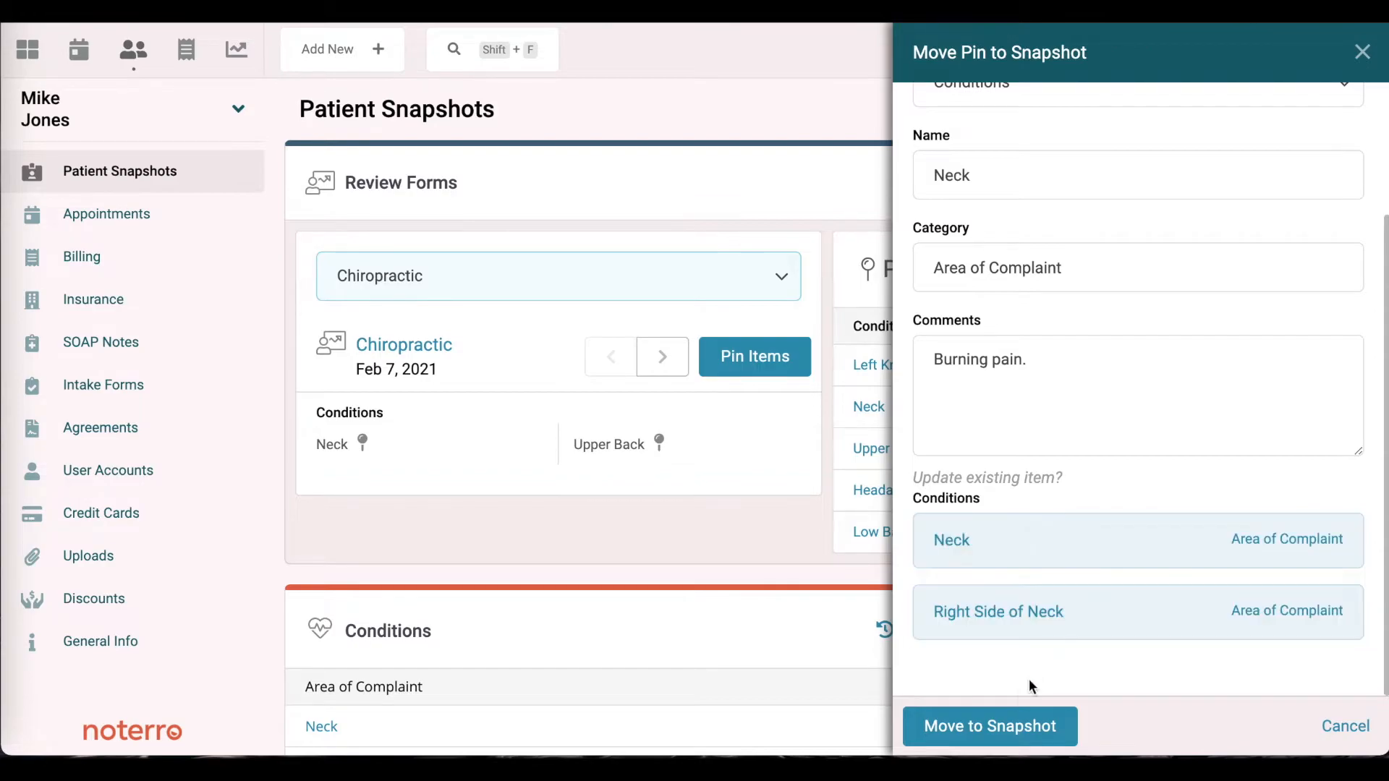
pyautogui.click(996, 726)
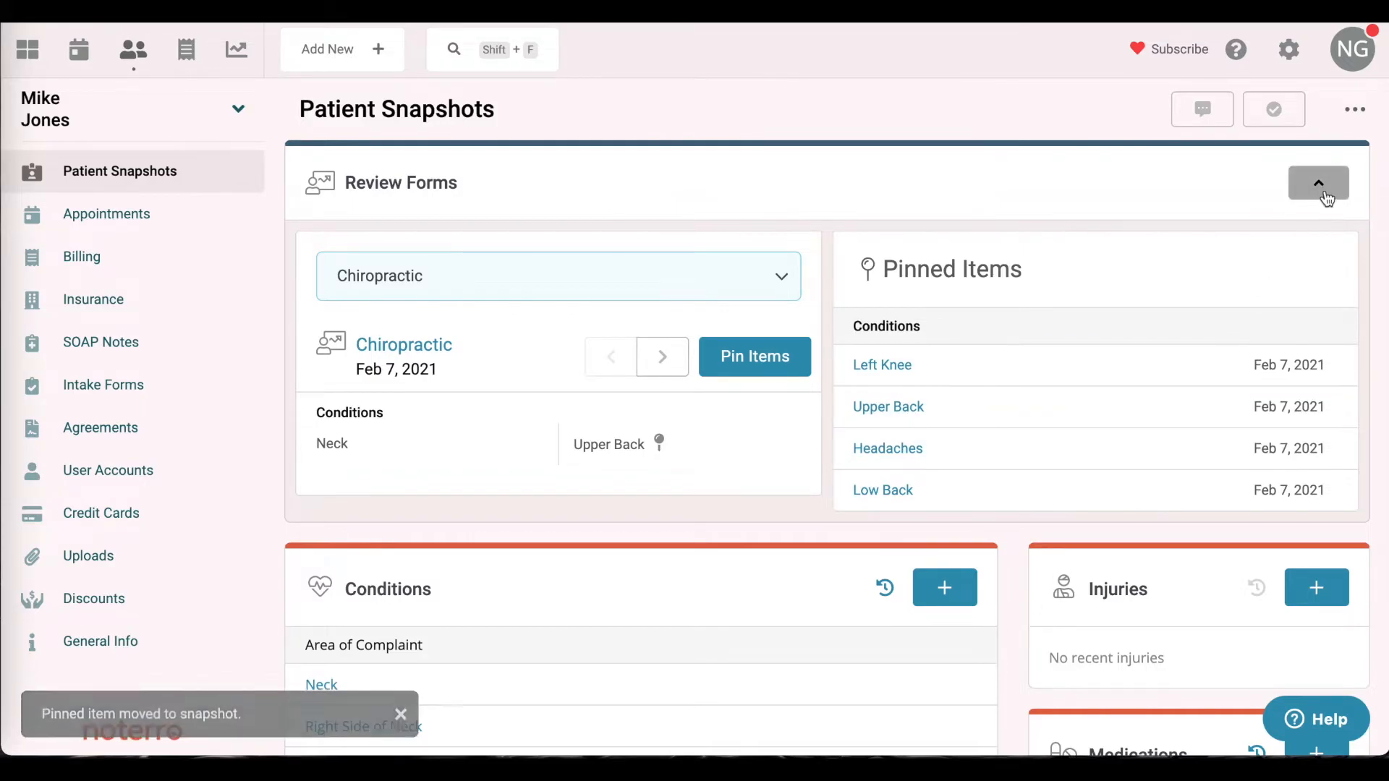
# Collapse the review forms and view the patient's medications history
pyautogui.click(1327, 197)
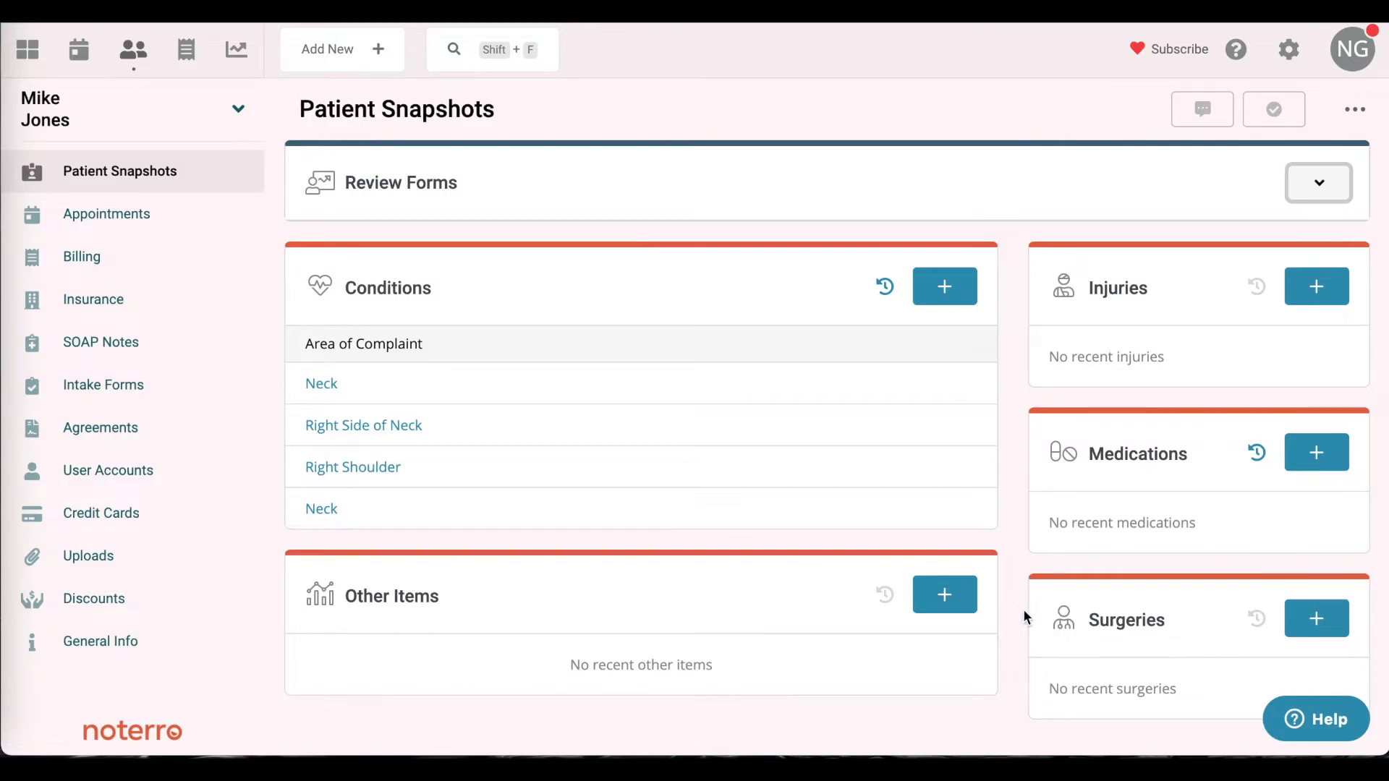
pyautogui.click(1258, 456)
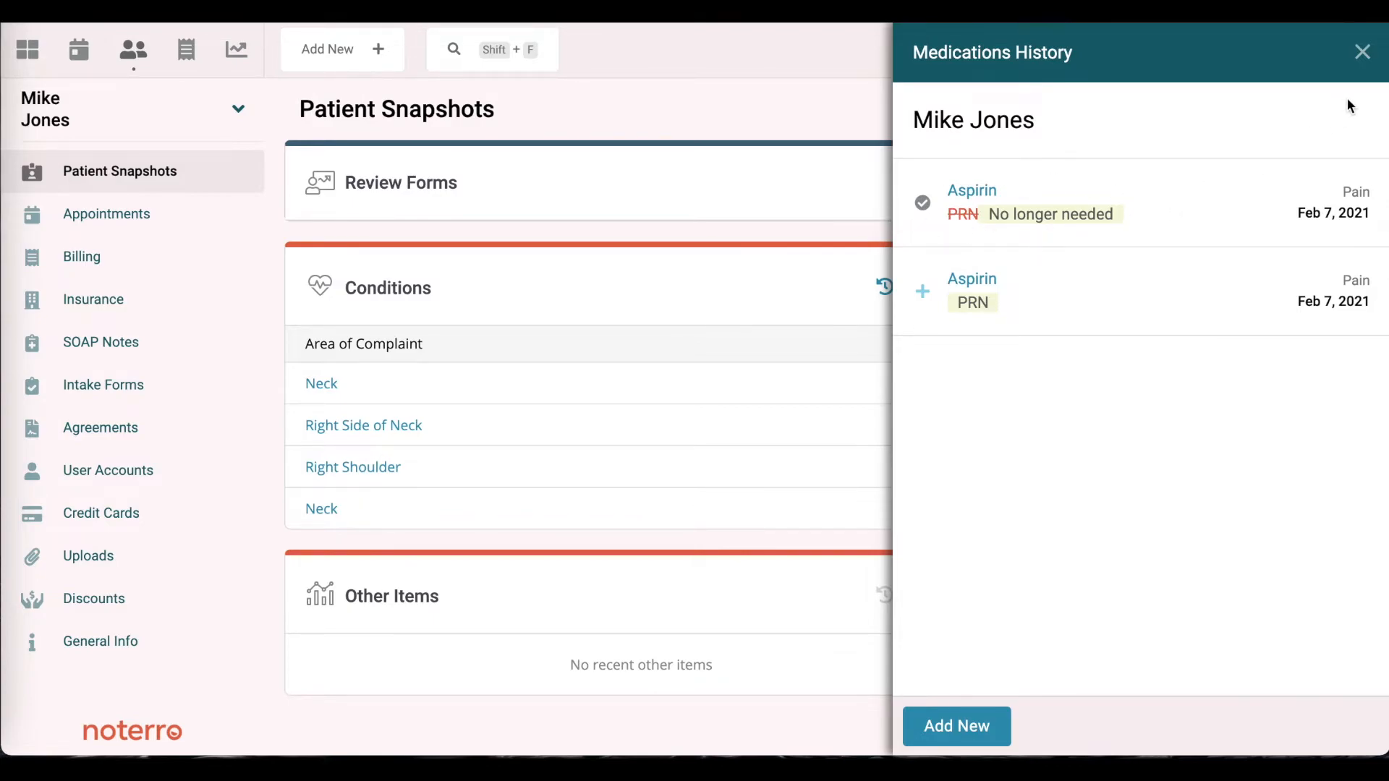
pyautogui.click(1362, 54)
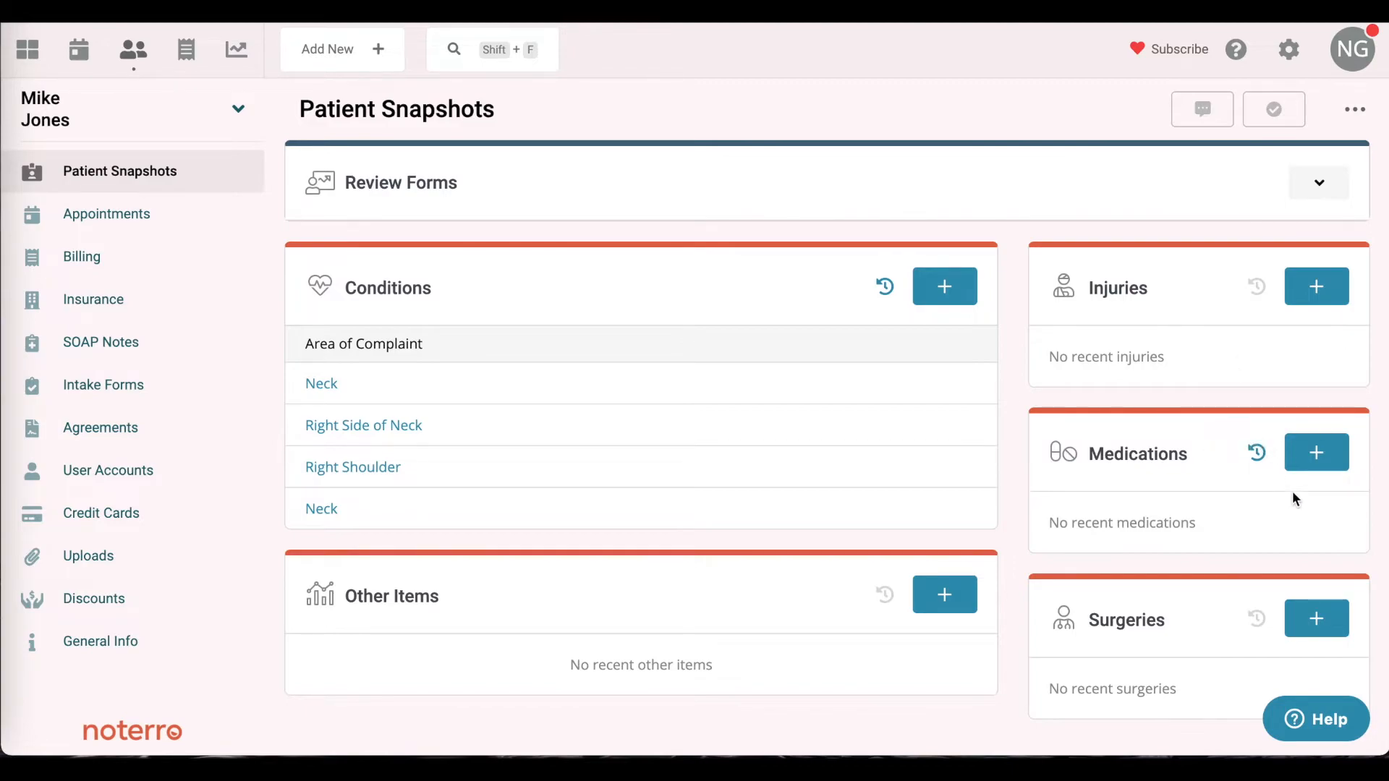
# Add the medication Tylenol with category Pain and comment PRN to the patient's snapshot
pyautogui.click(1317, 463)
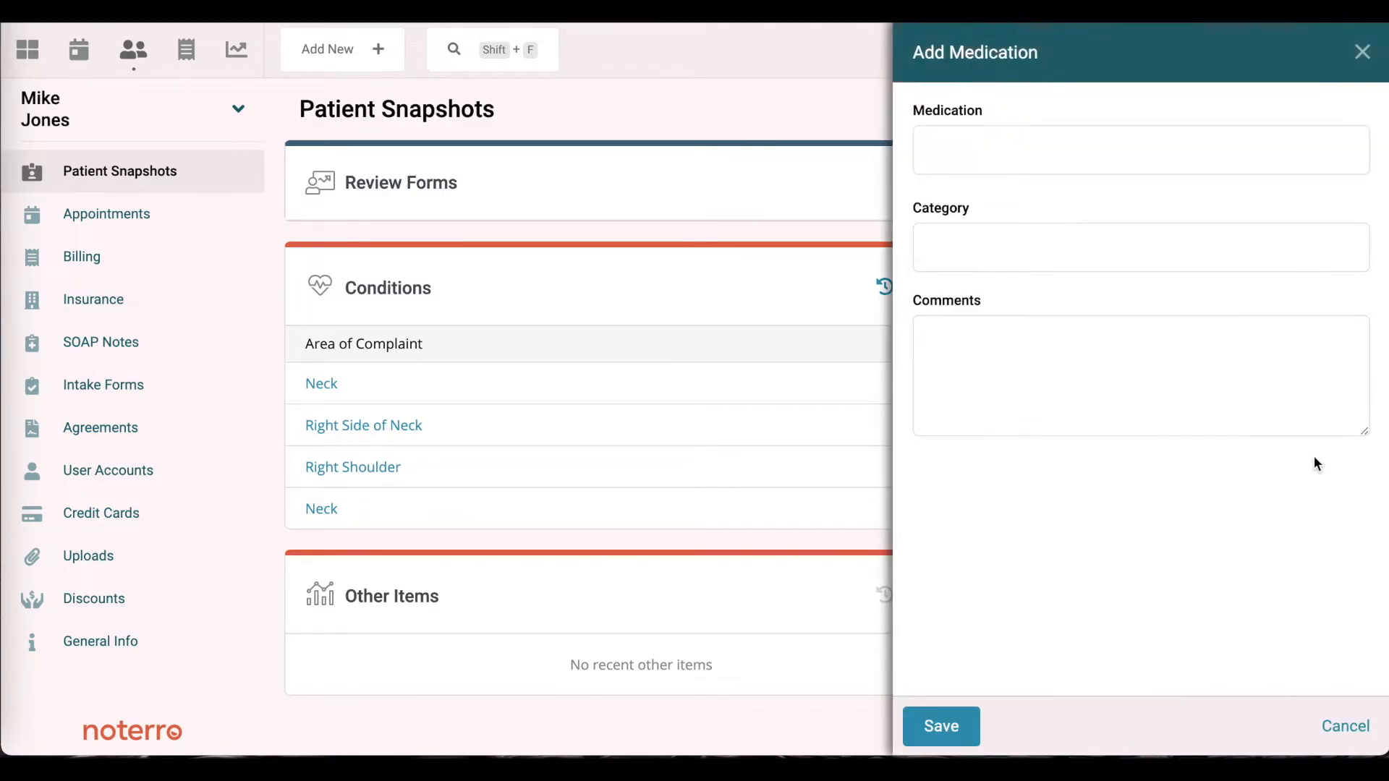
pyautogui.click(1011, 156)
pyautogui.write('Ty')
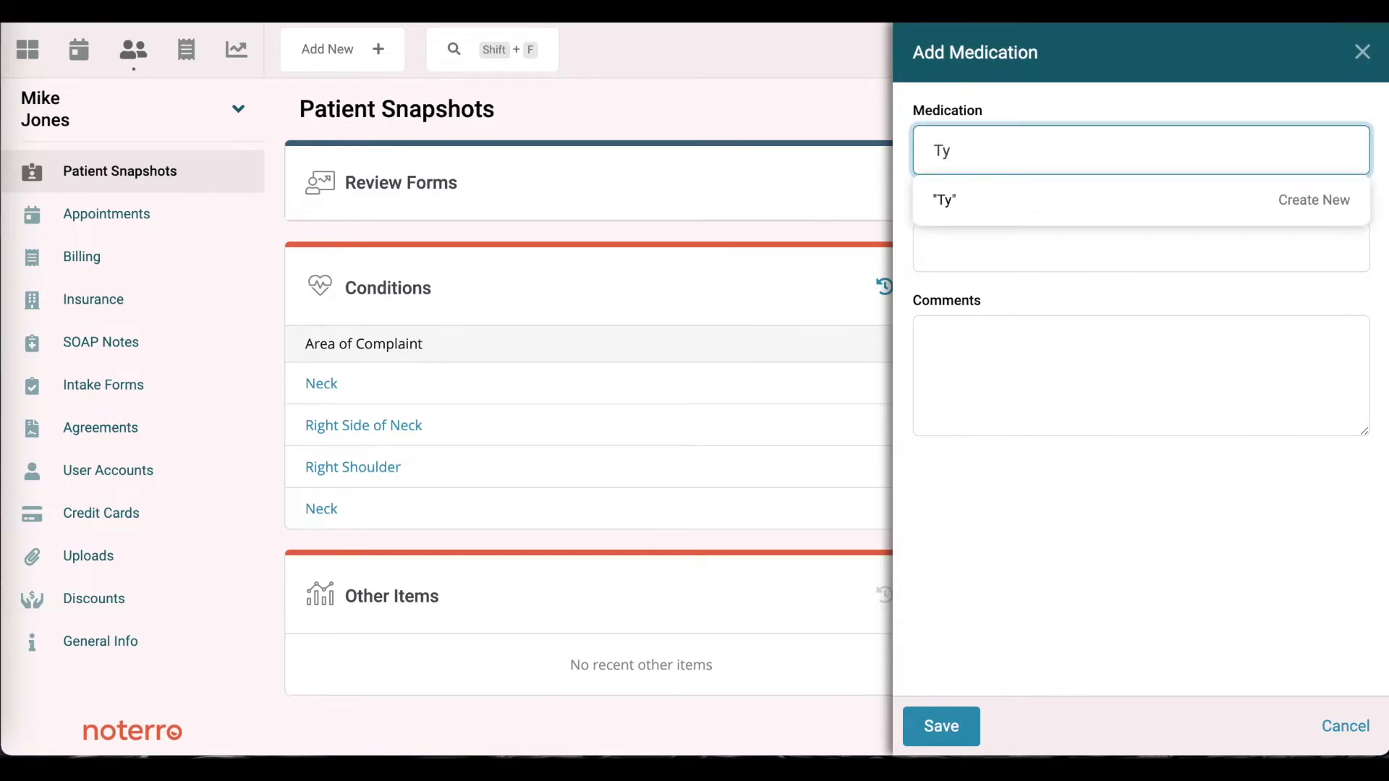
pyautogui.write('lenol')
pyautogui.click(1043, 261)
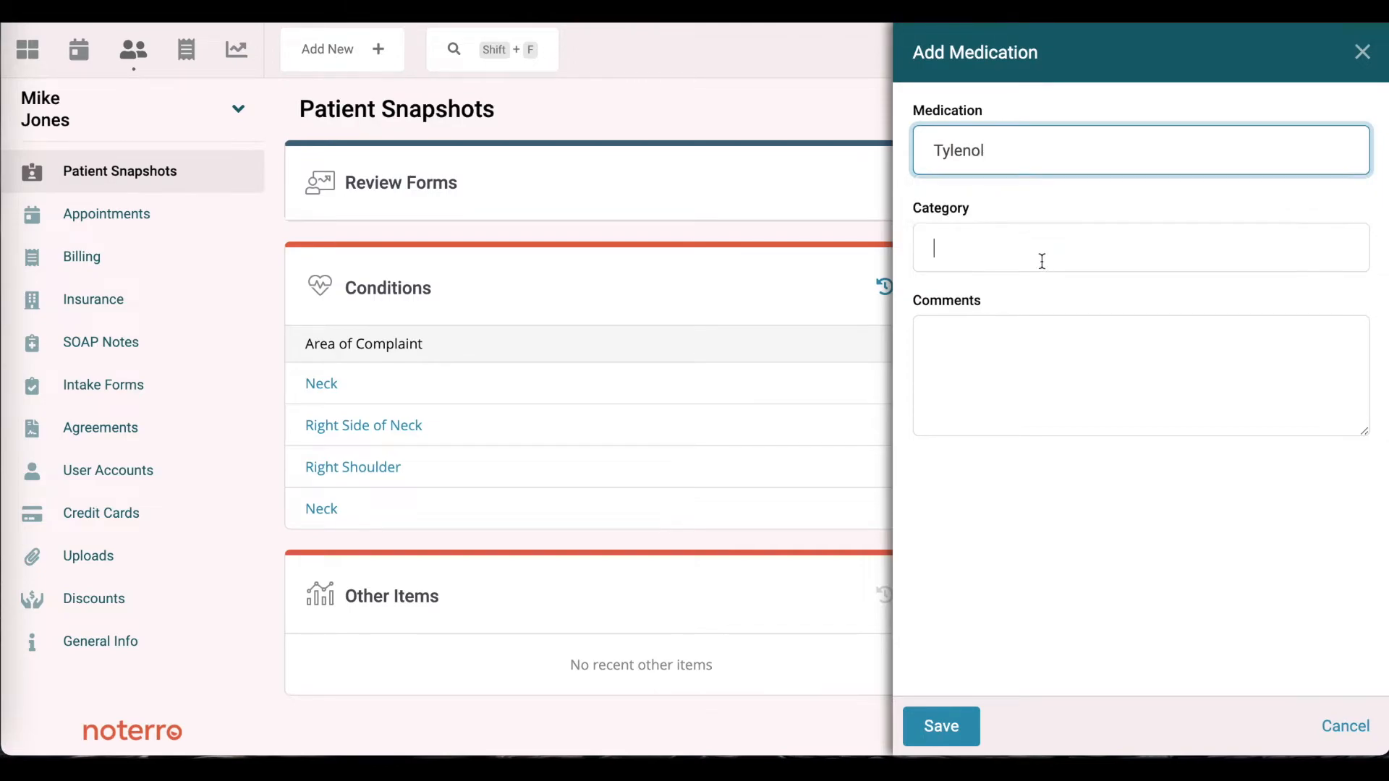
pyautogui.write('Pai')
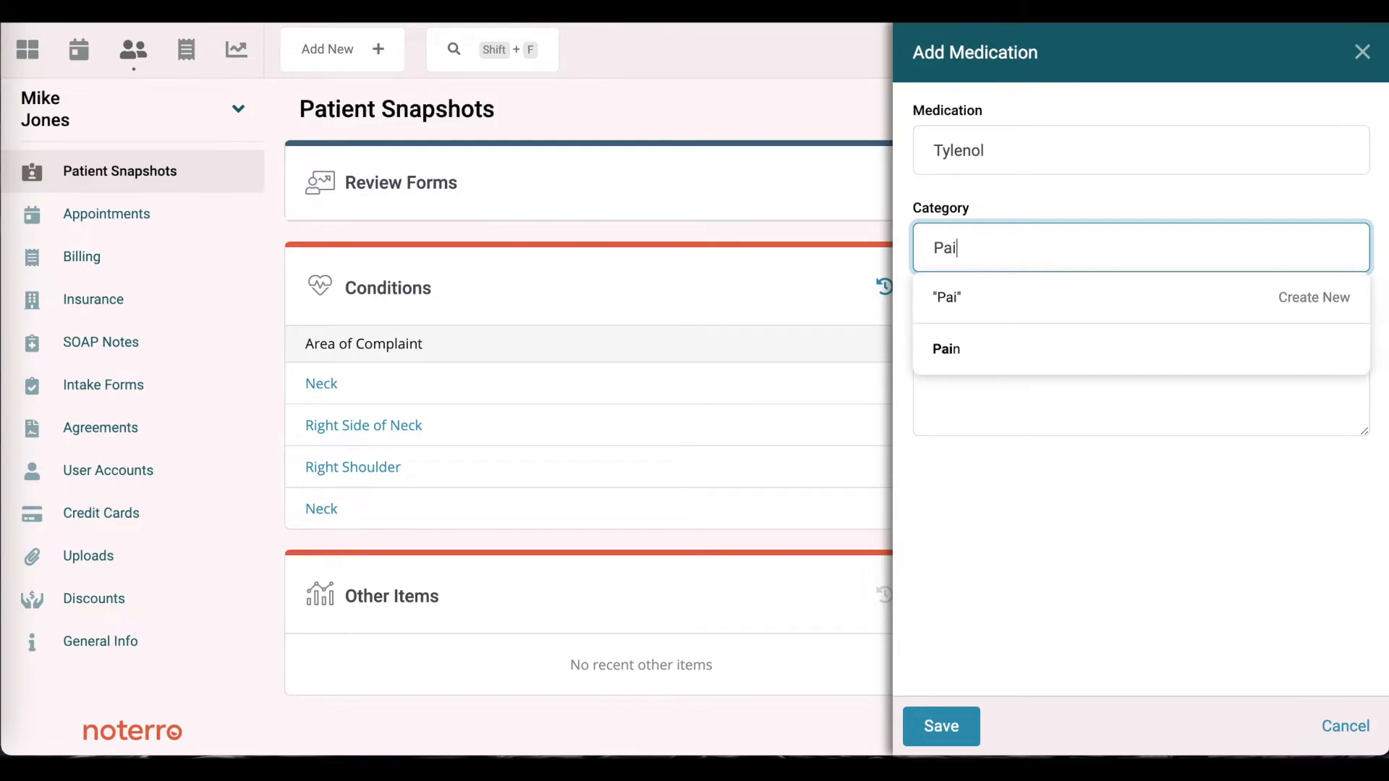
pyautogui.click(970, 349)
pyautogui.click(971, 346)
pyautogui.write('PRN')
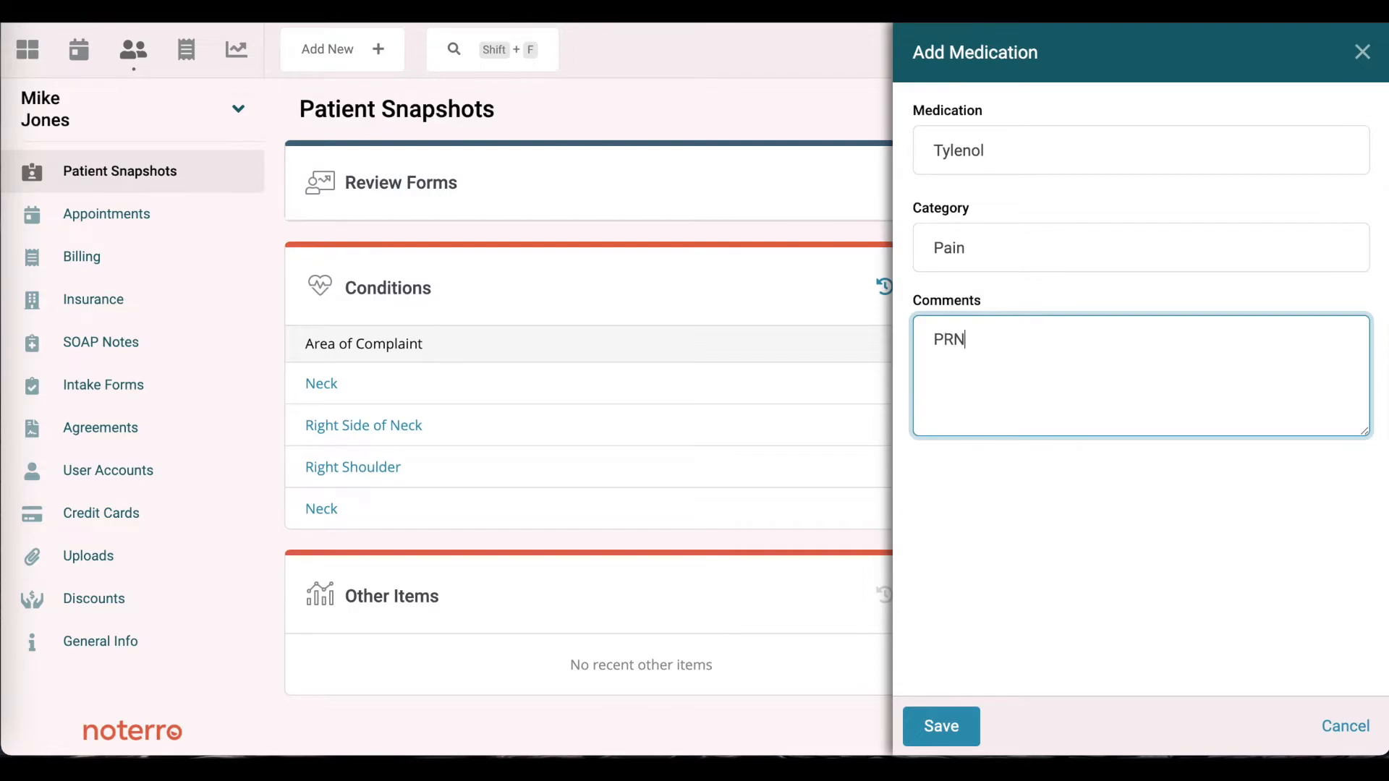
pyautogui.click(930, 732)
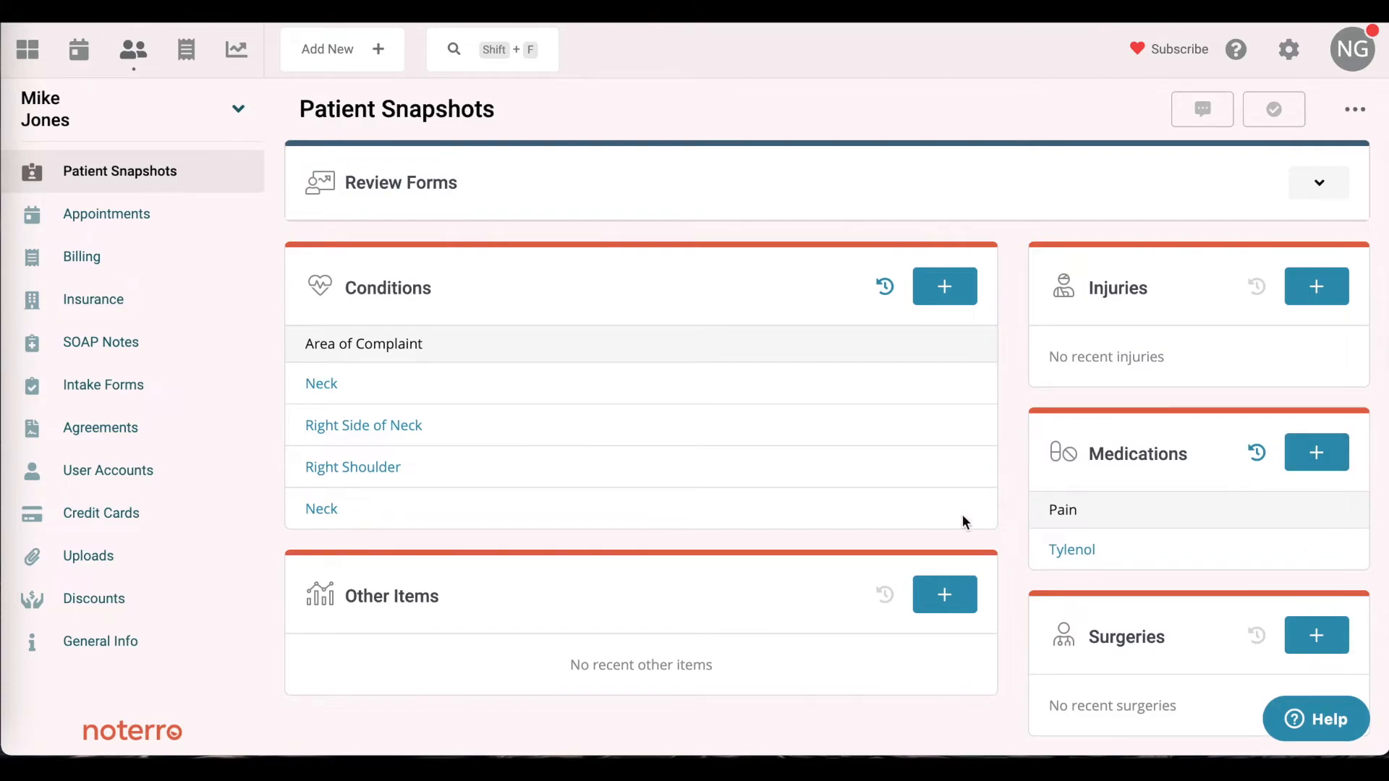
# Check the details of the first Neck condition and open the history of all conditions
pyautogui.click(322, 385)
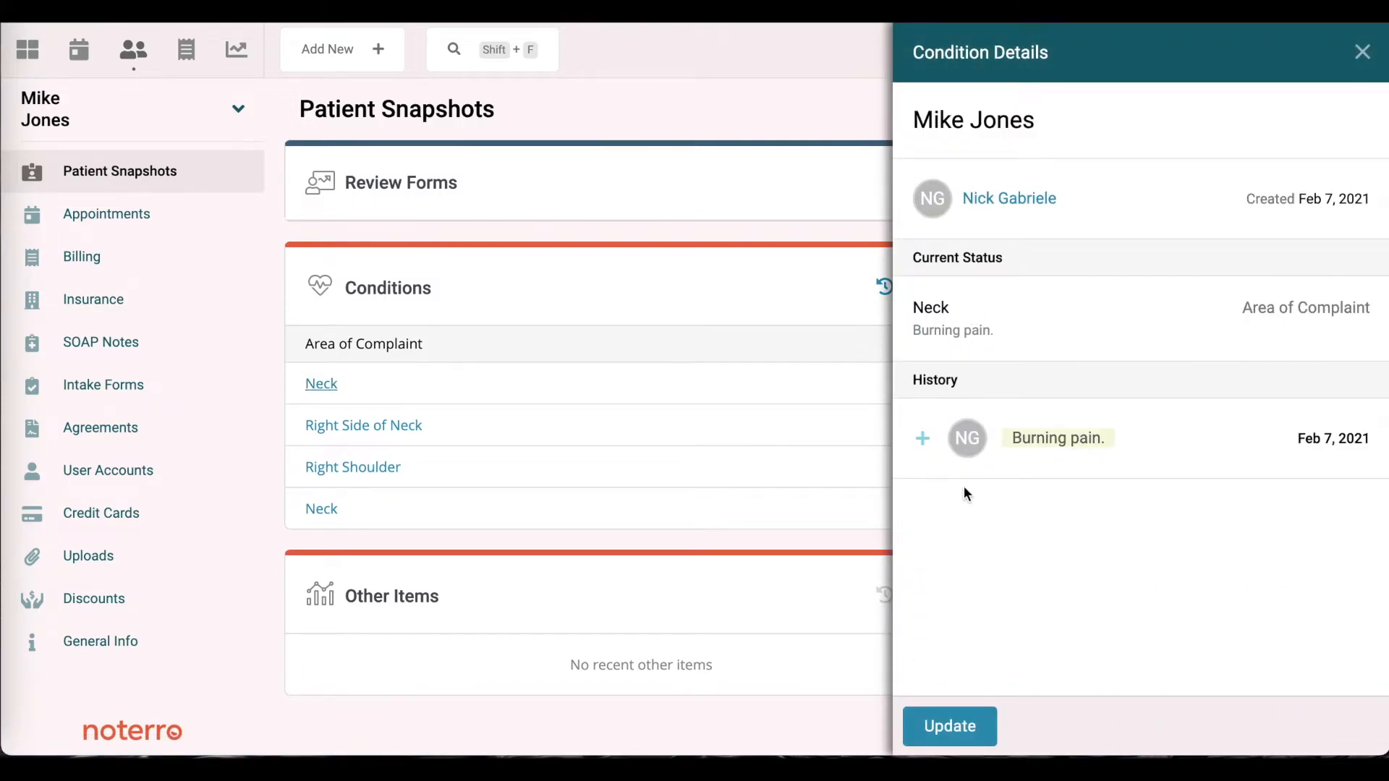
pyautogui.click(1363, 52)
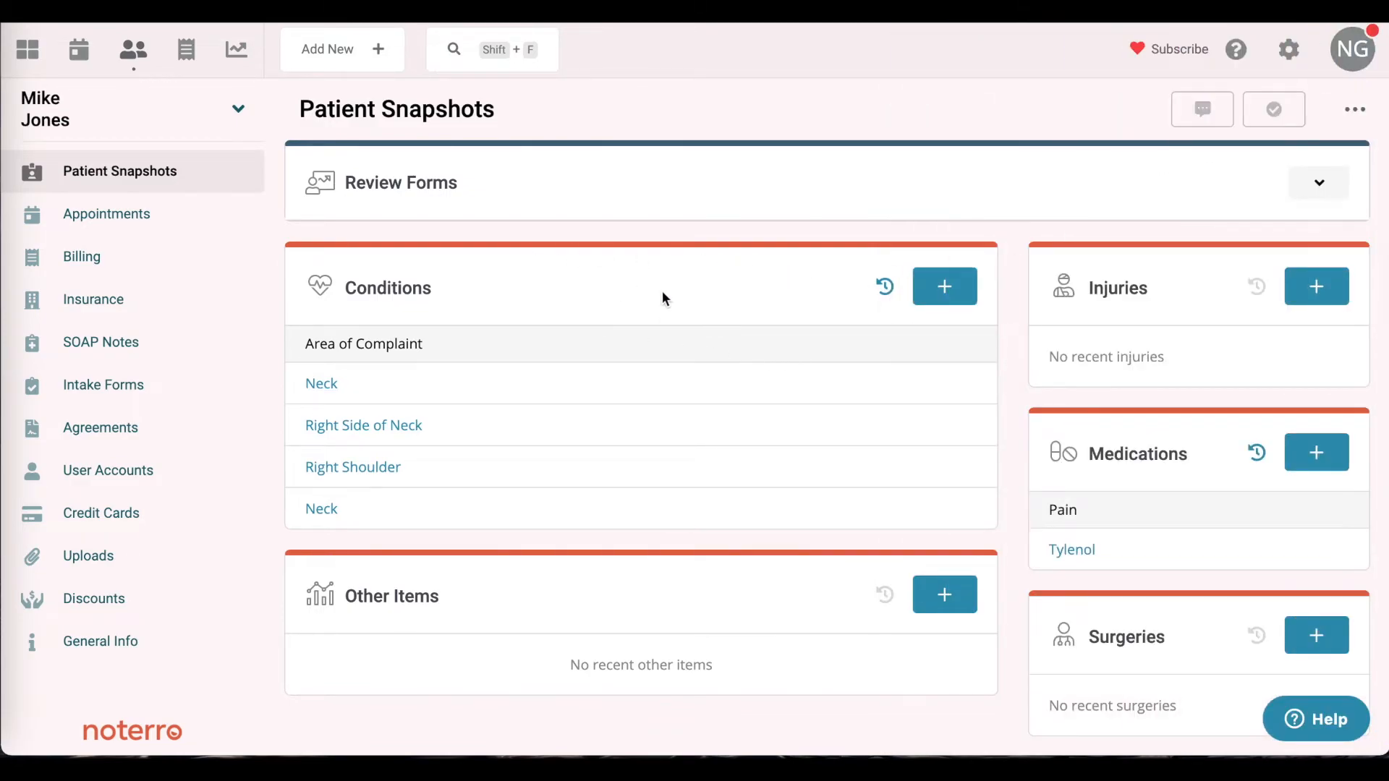
pyautogui.click(886, 287)
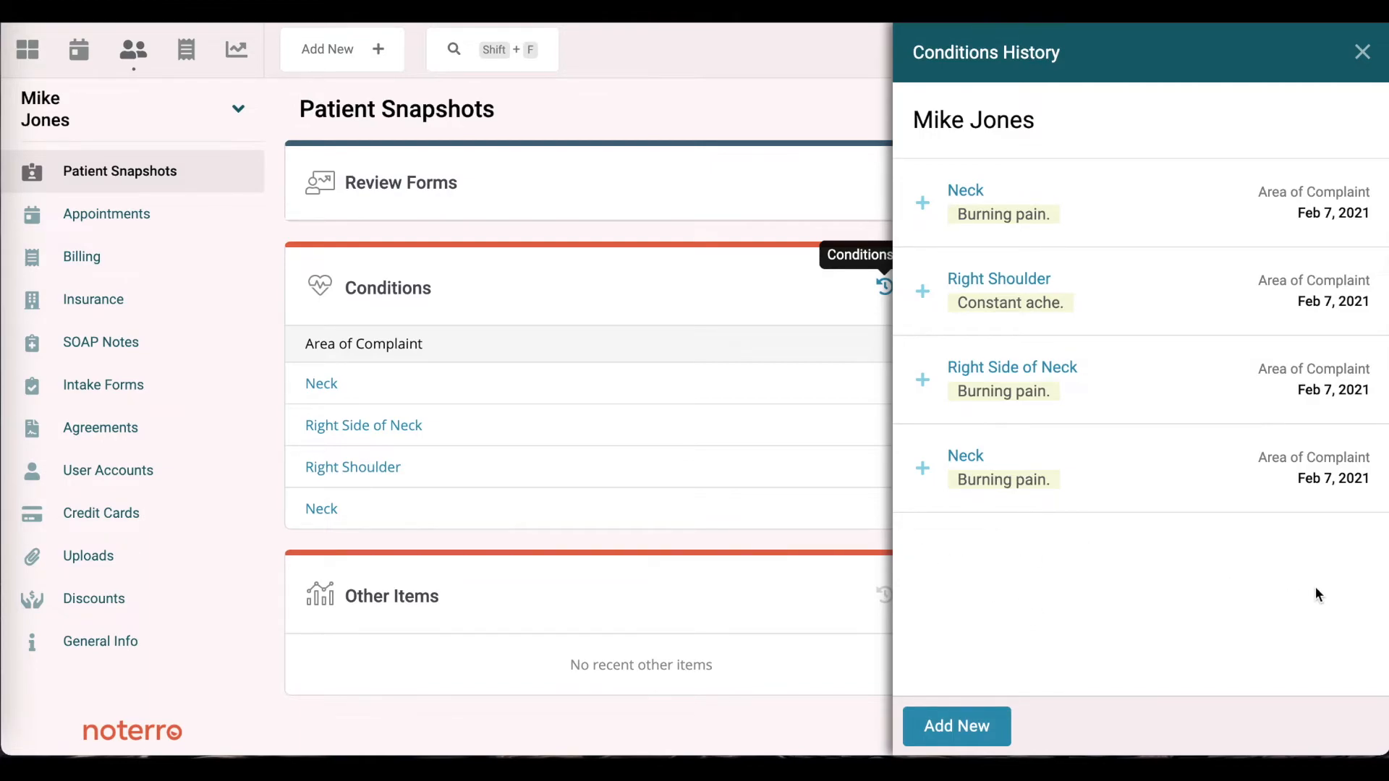
# Close the conditions history, open the patient's draft SOAP note dated February 7th, 2021, and examine the Patient Snapshot section within it
pyautogui.click(1362, 52)
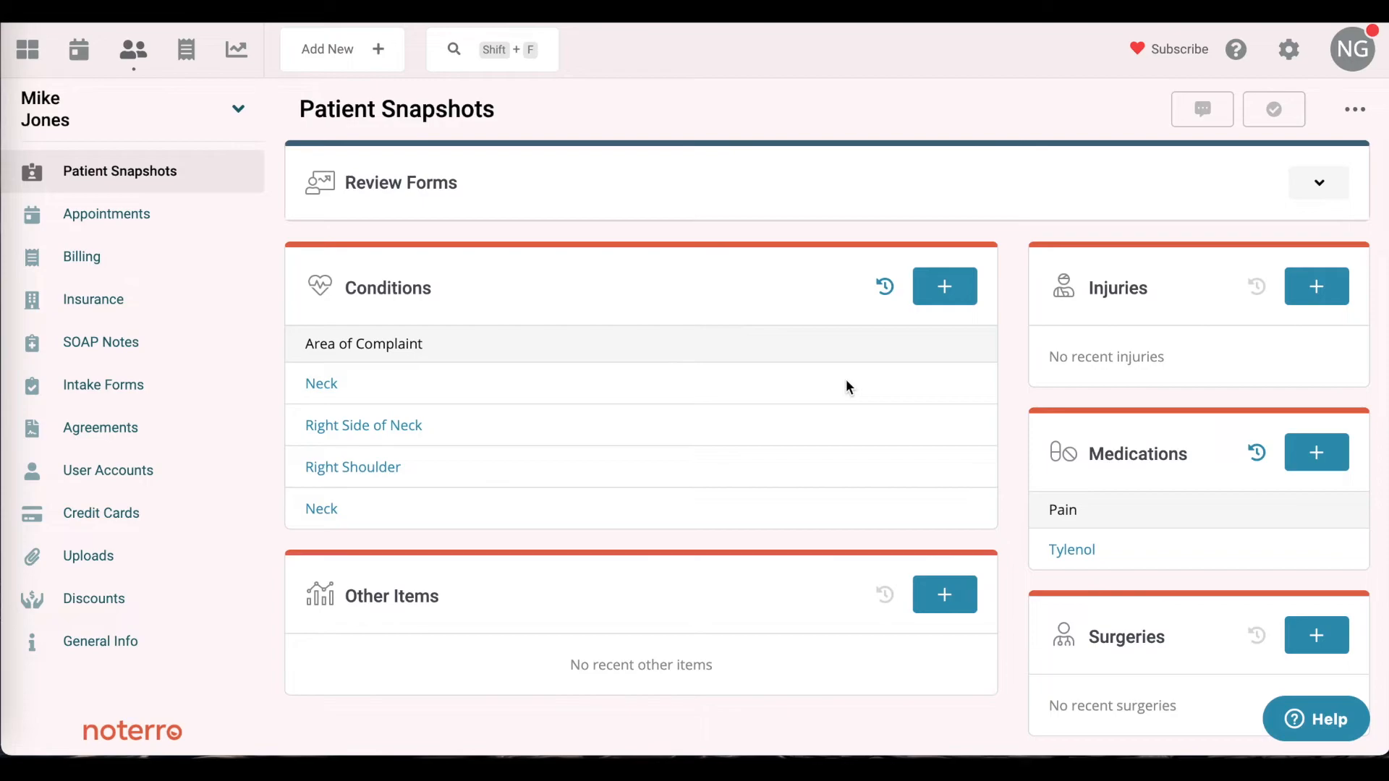
pyautogui.click(108, 348)
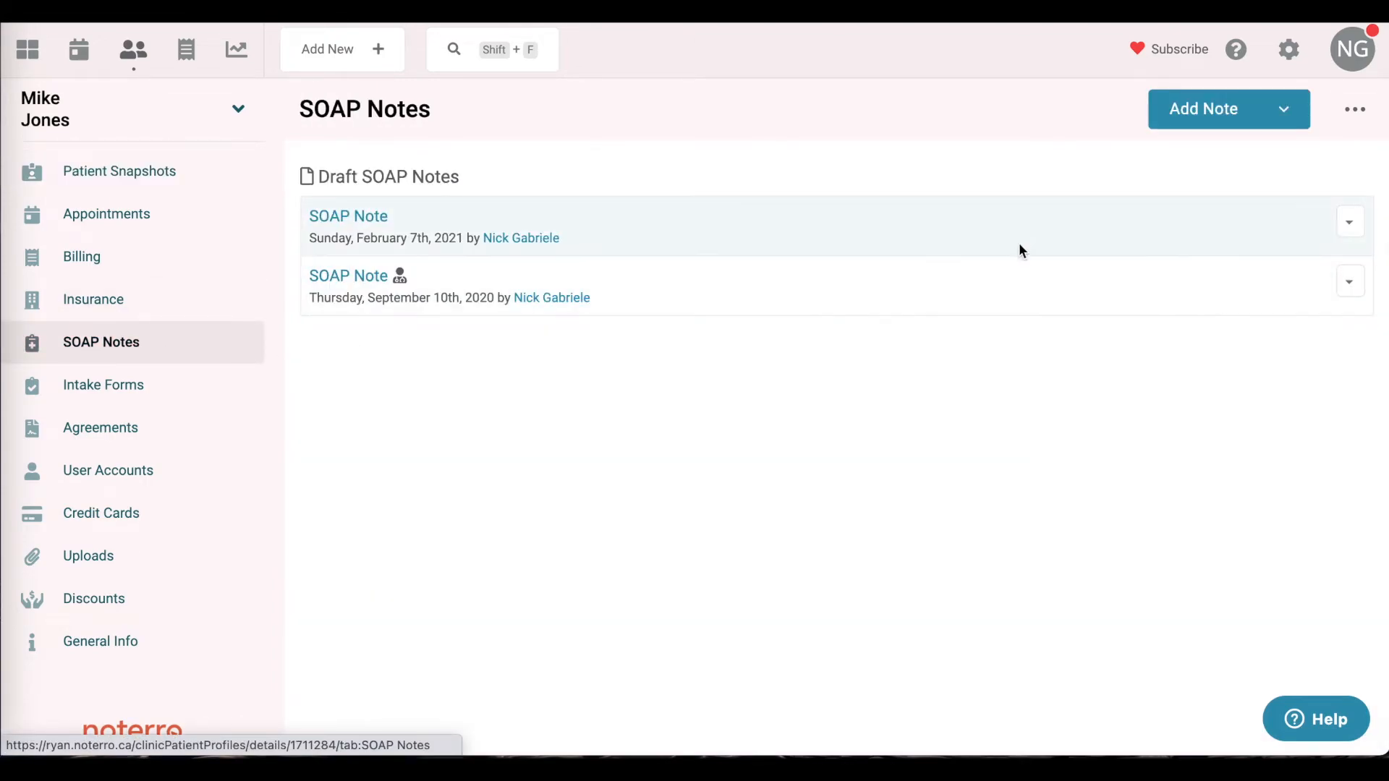
pyautogui.click(353, 221)
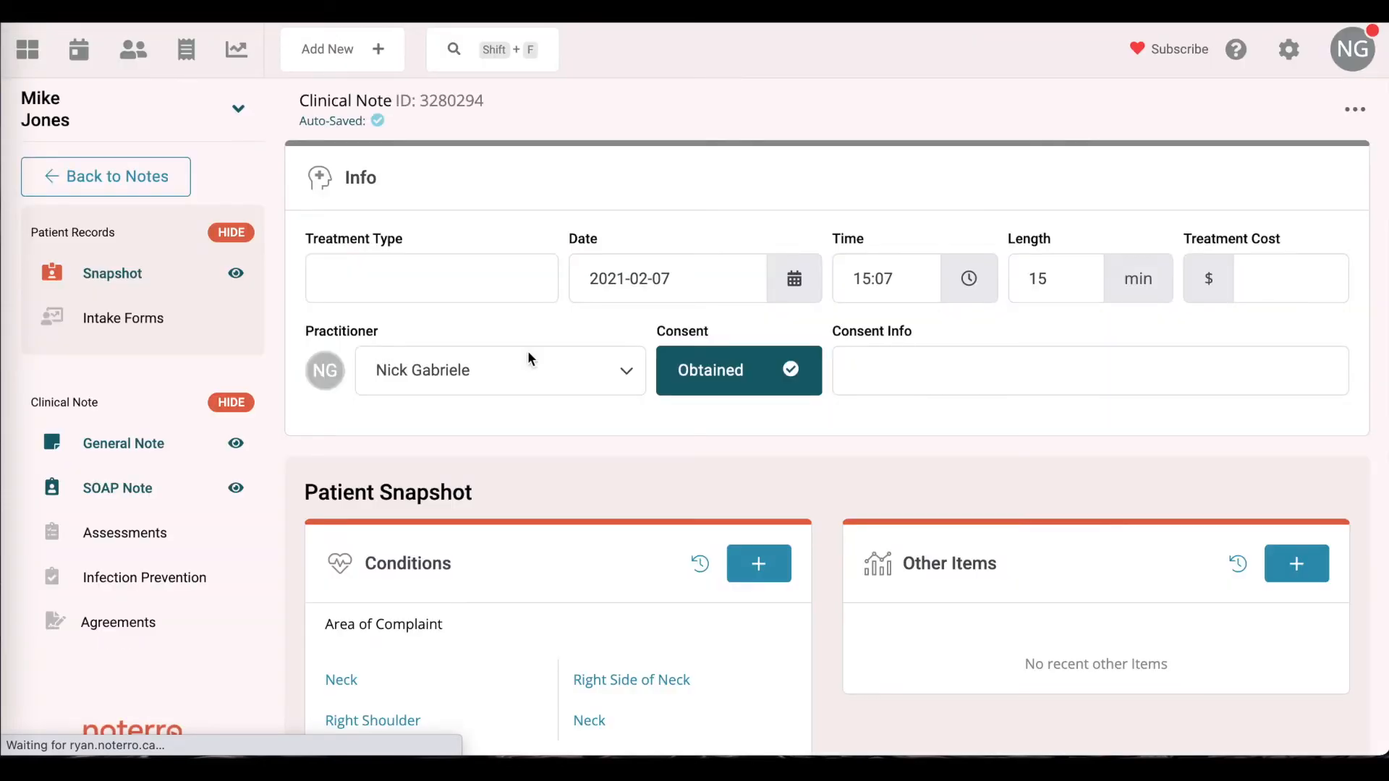
pyautogui.scroll(-2, 558, 413)
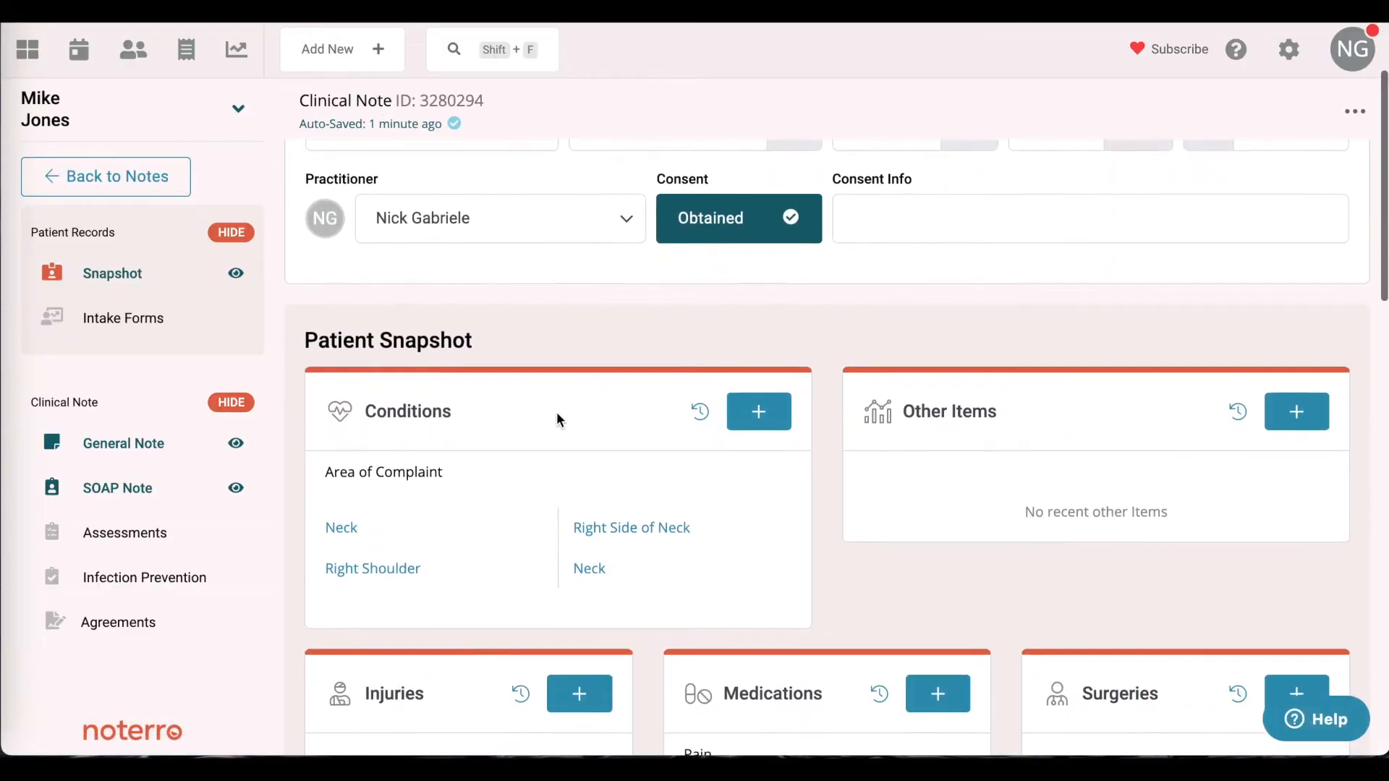
pyautogui.scroll(-1, 557, 421)
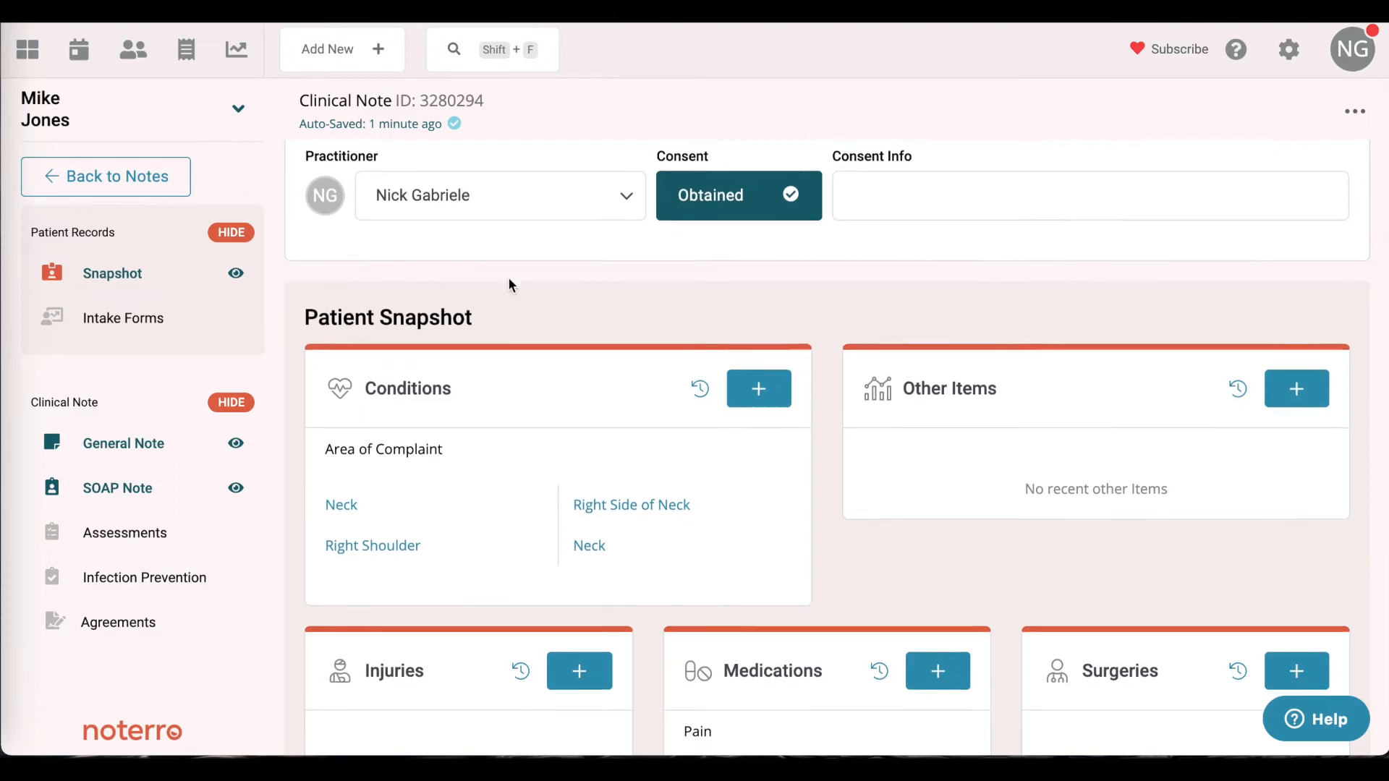
pyautogui.scroll(-2, 511, 285)
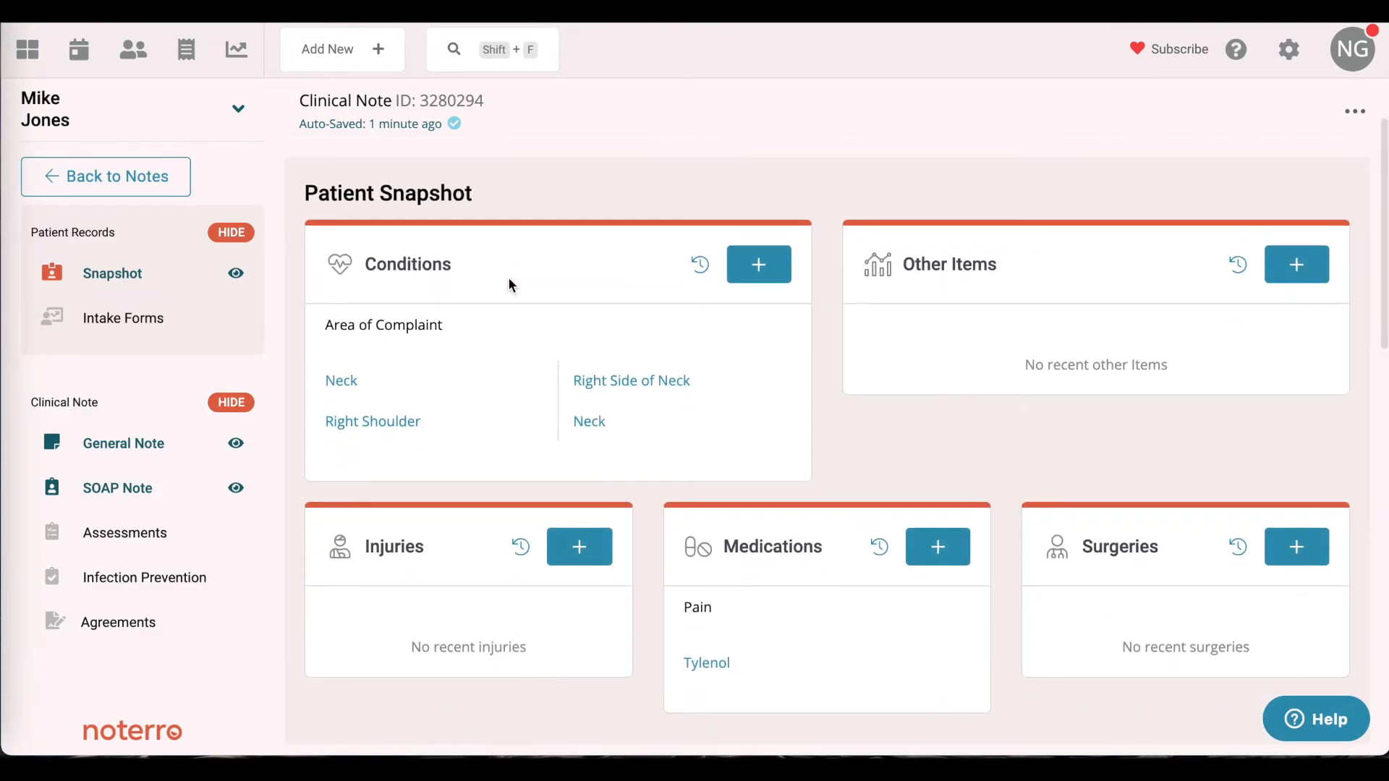
pyautogui.scroll(-2, 708, 281)
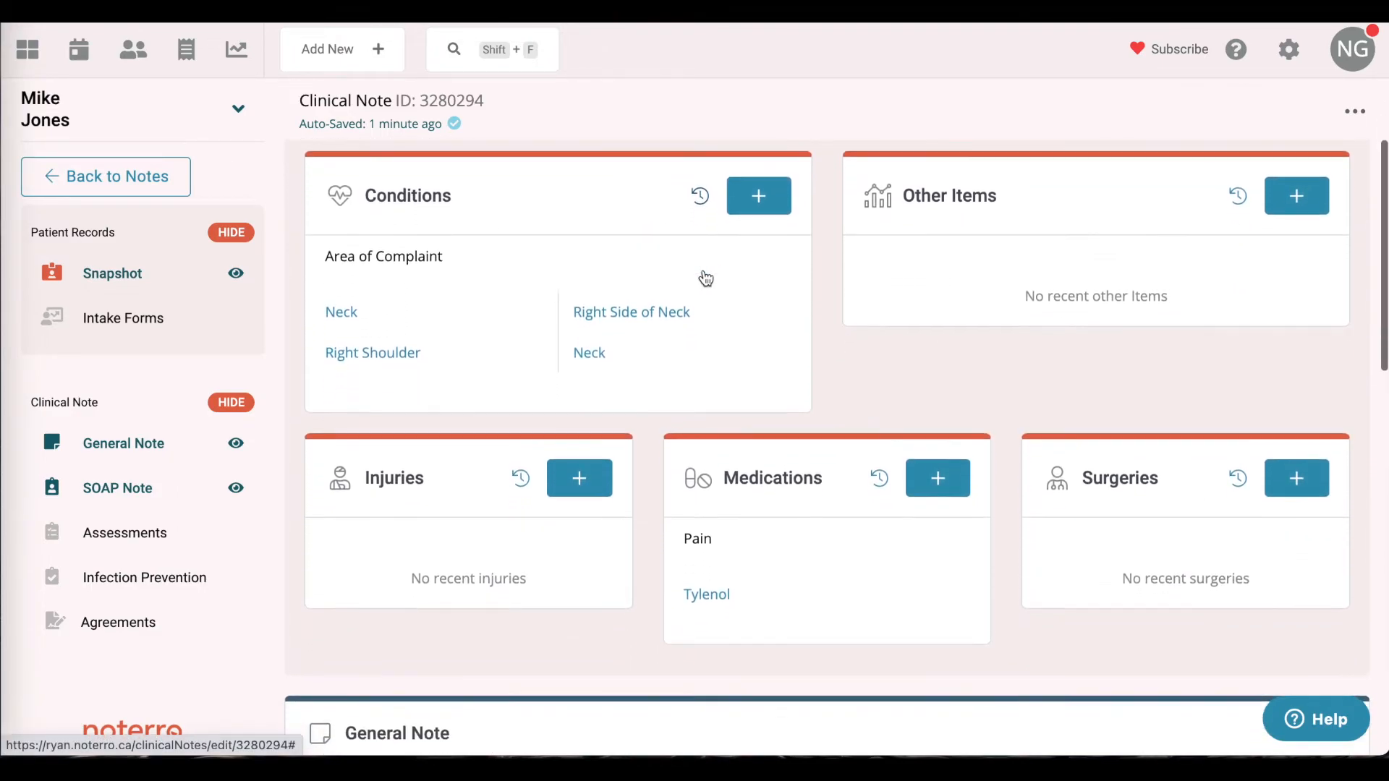
pyautogui.scroll(1, 707, 281)
pyautogui.scroll(1, 708, 280)
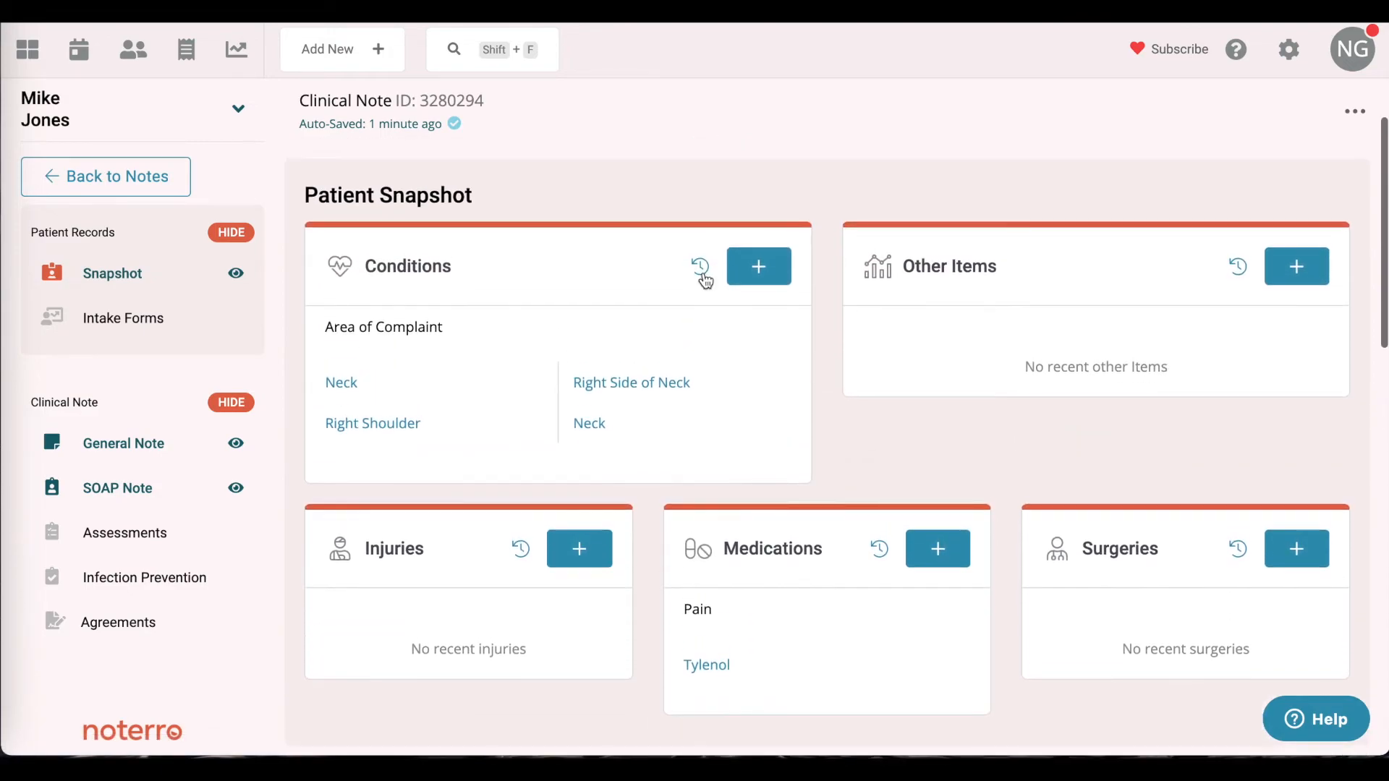
# Hide the SOAP Note and Snapshot sections in the clinical note, then return to the patient's snapshots page
pyautogui.click(128, 494)
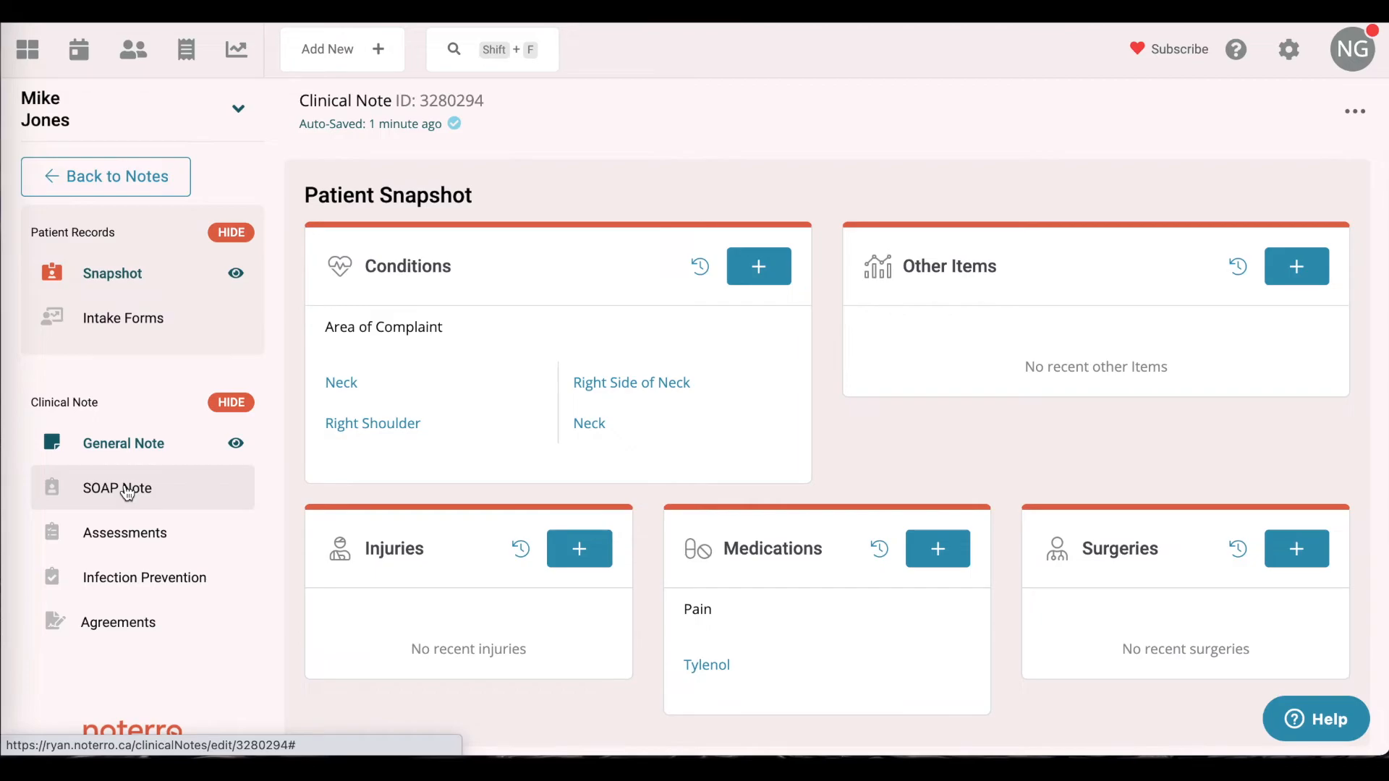
pyautogui.click(113, 283)
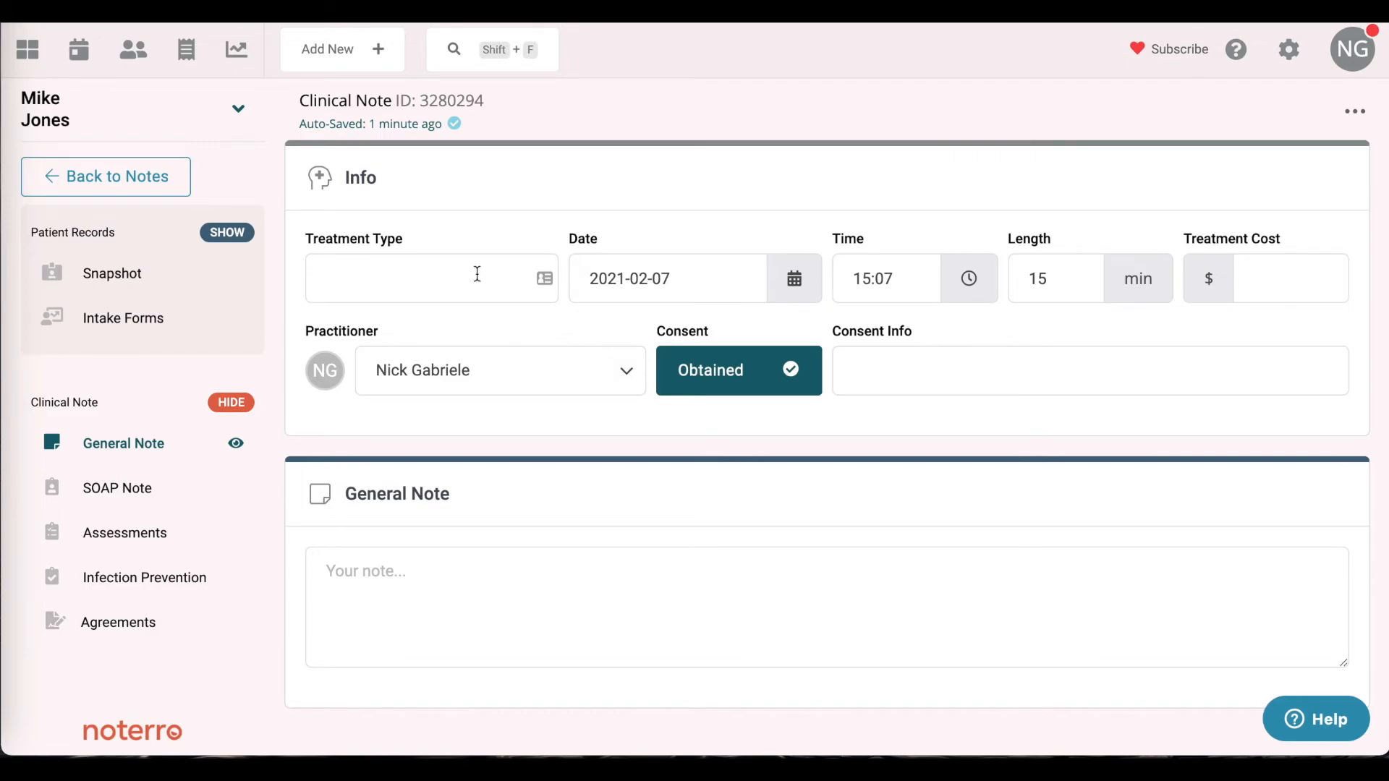
pyautogui.click(134, 180)
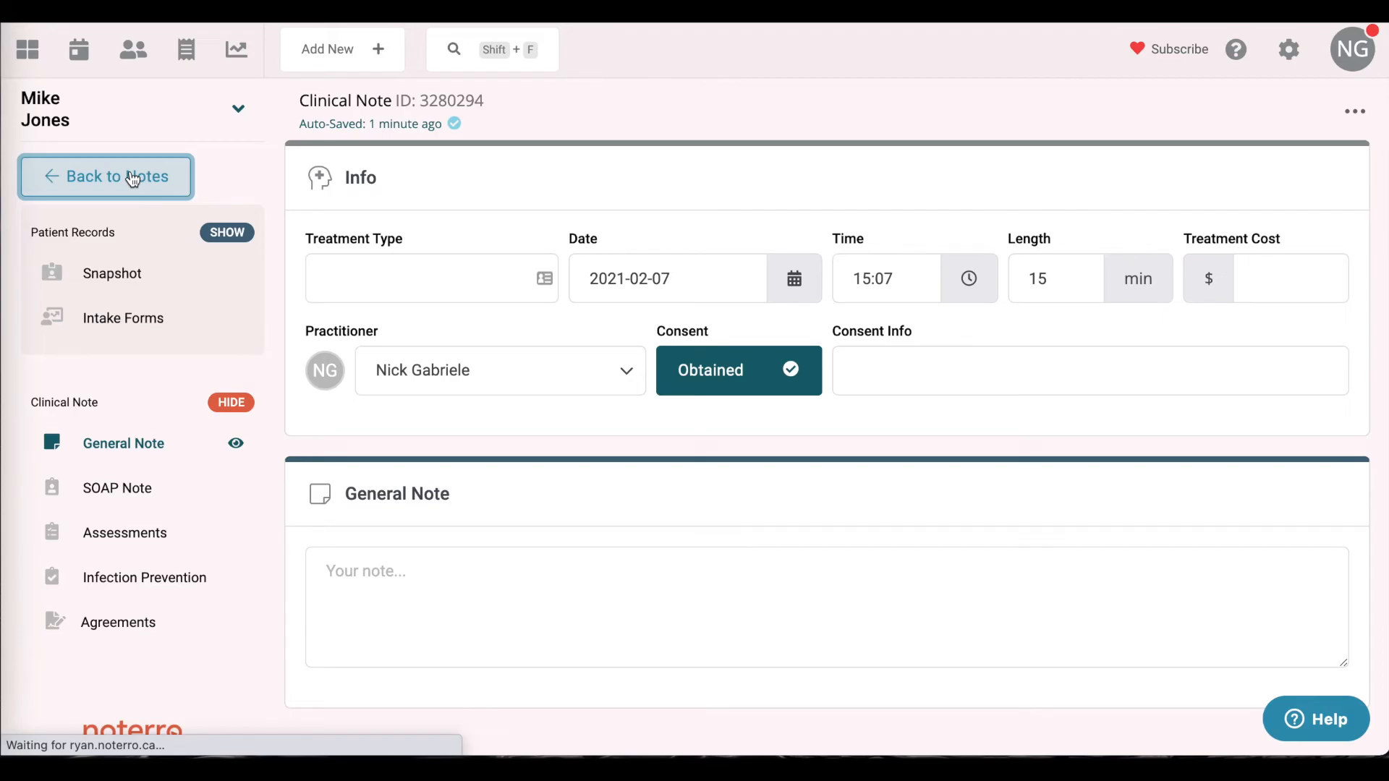
pyautogui.click(132, 177)
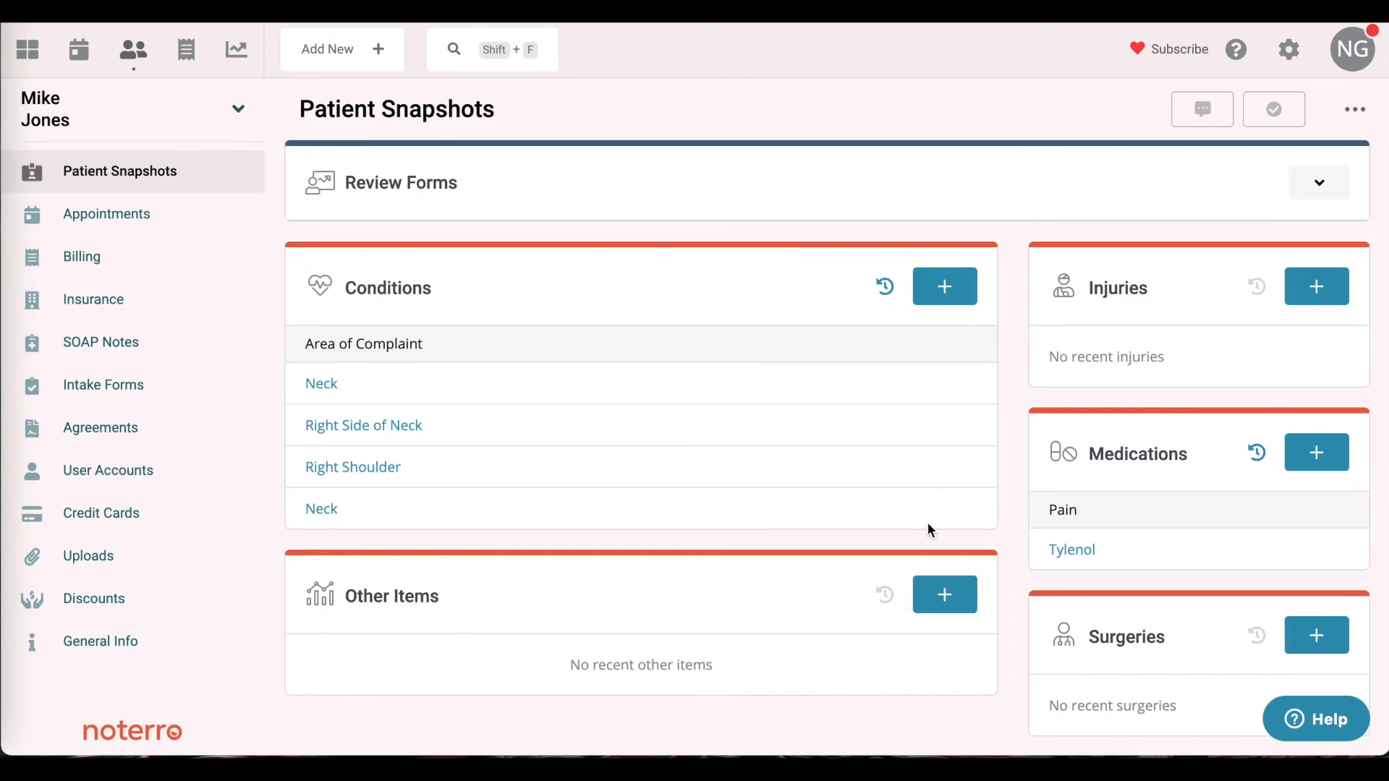
# Update the last Neck condition in the list as resolved, keeping its comment, and save it
pyautogui.click(323, 517)
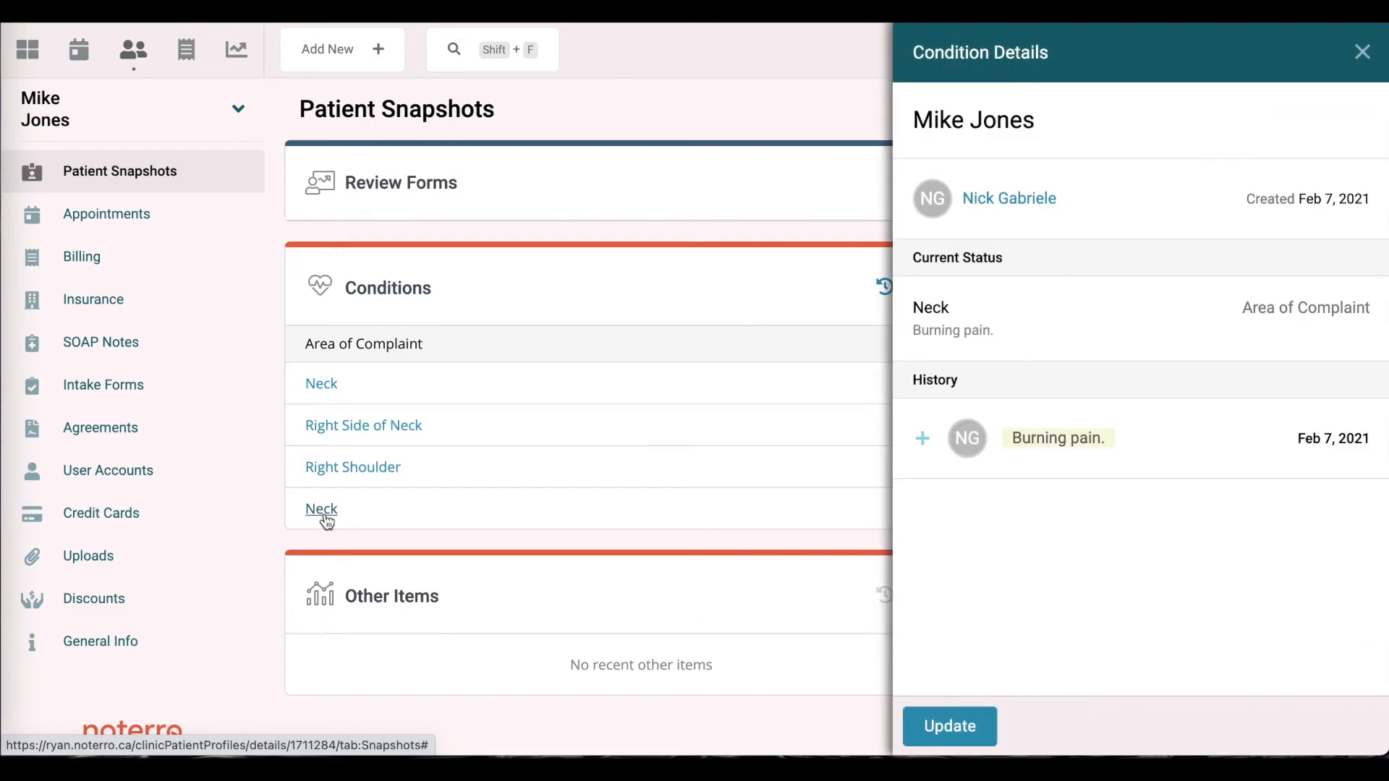
pyautogui.click(960, 727)
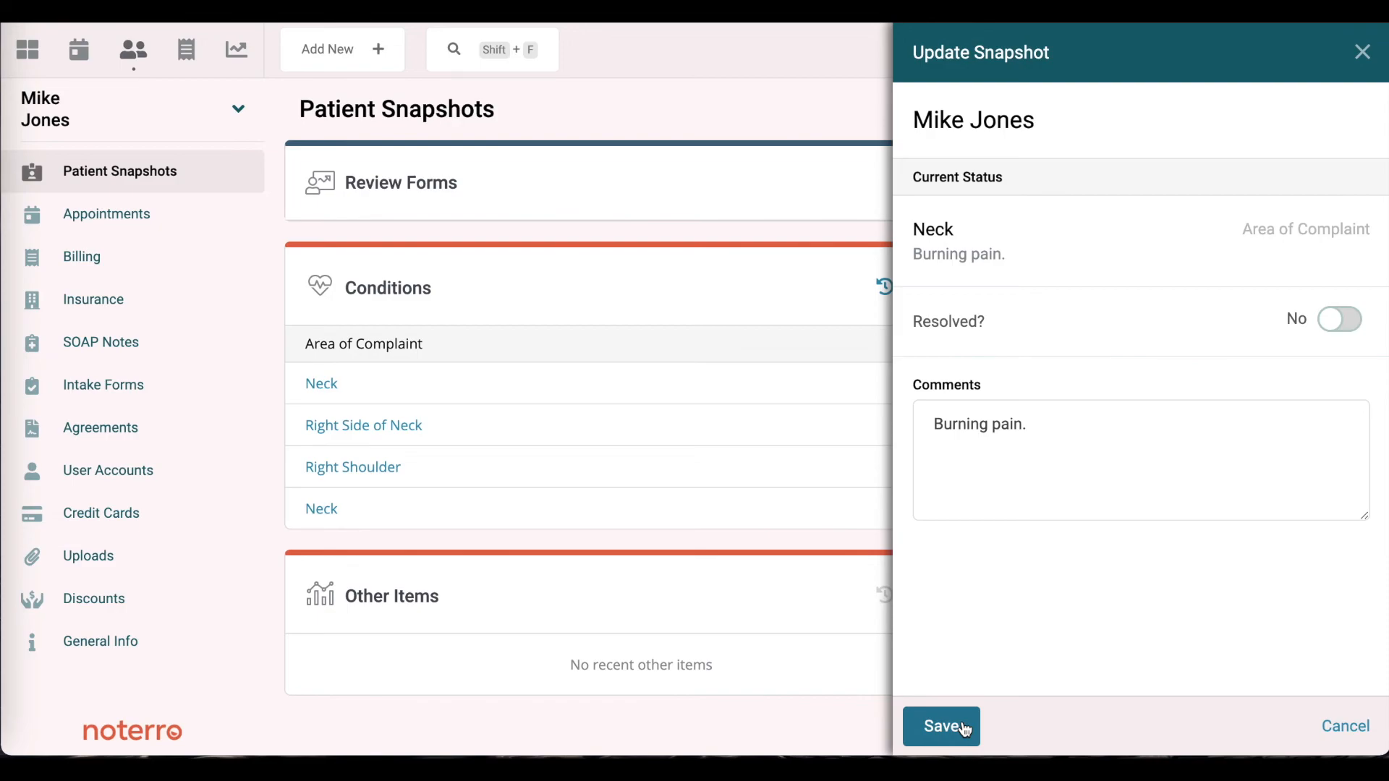
pyautogui.click(1339, 322)
pyautogui.click(941, 732)
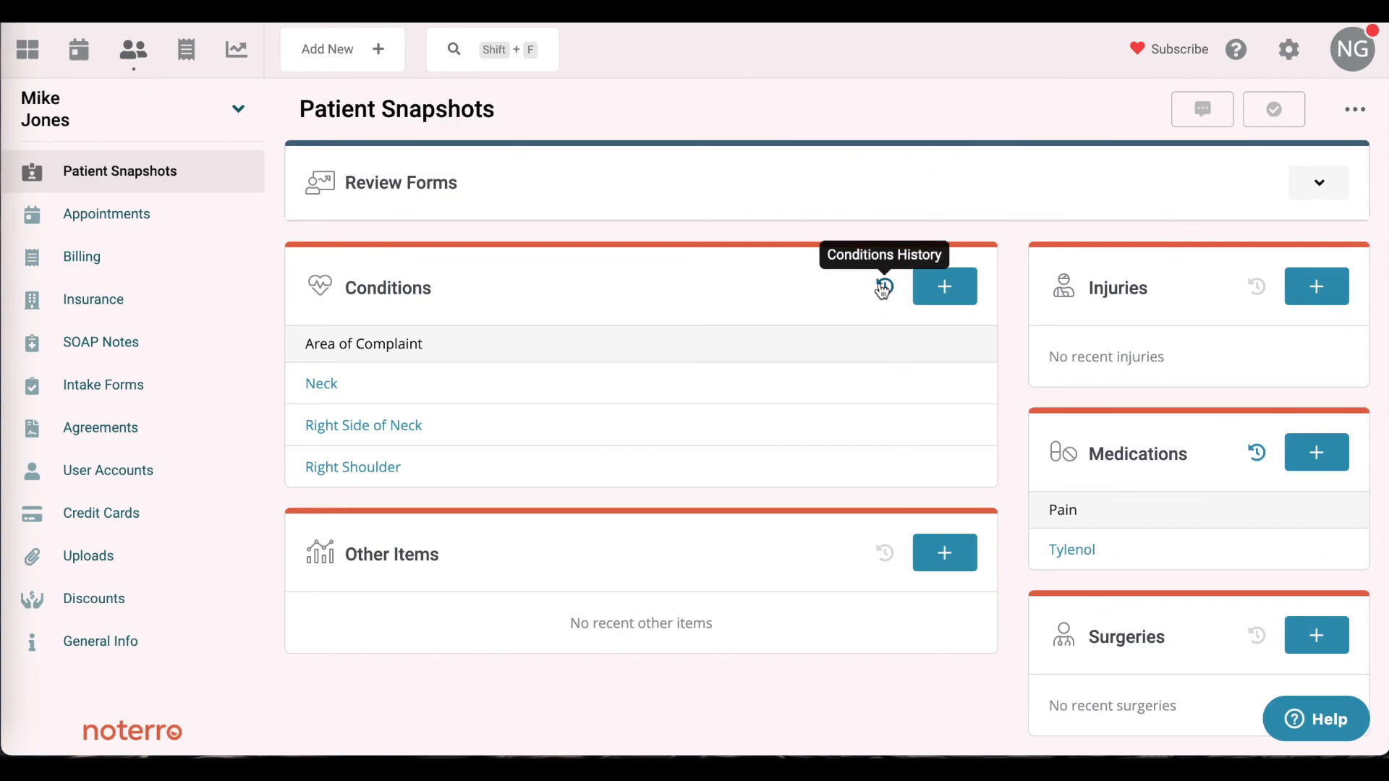
# Briefly show the resolved items in the snapshot, hide them again, and display the comments under the conditions and medications
pyautogui.click(1277, 116)
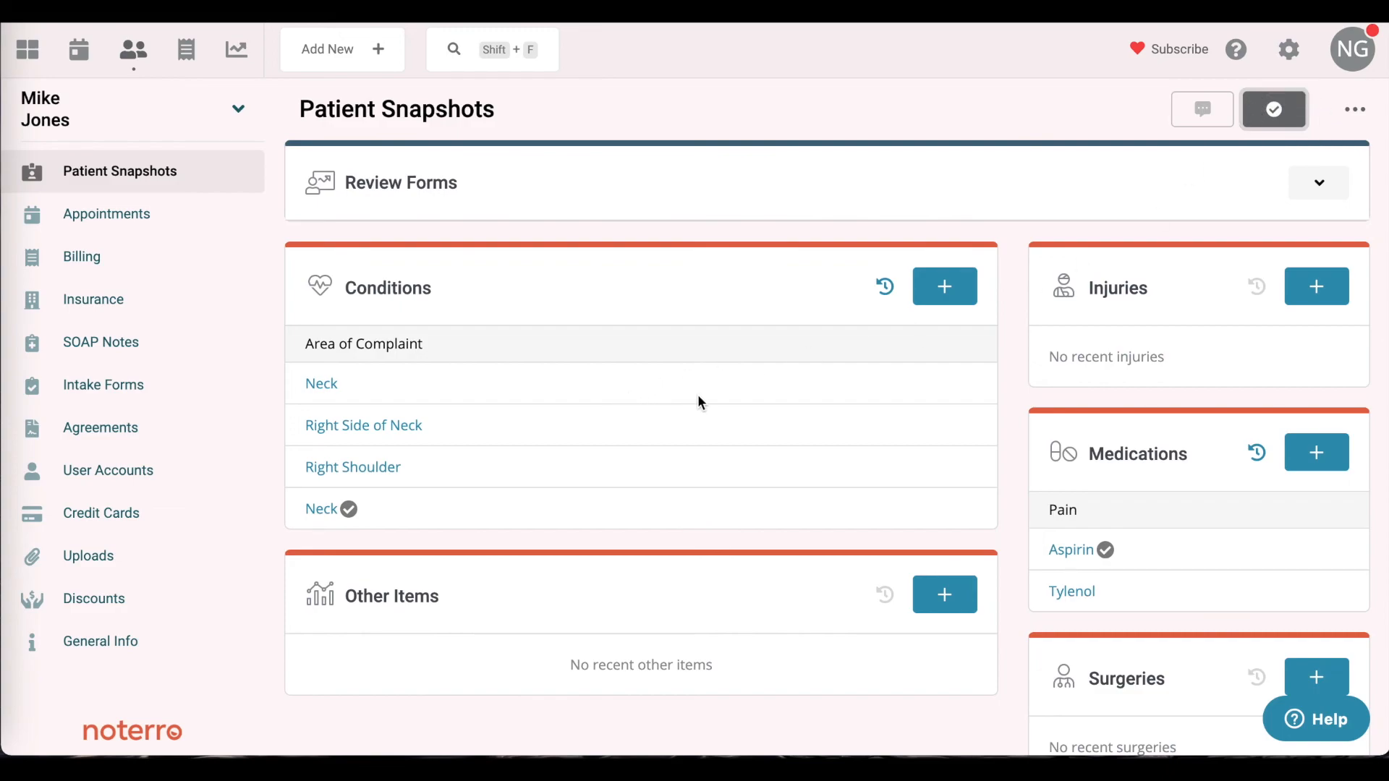
pyautogui.click(1270, 110)
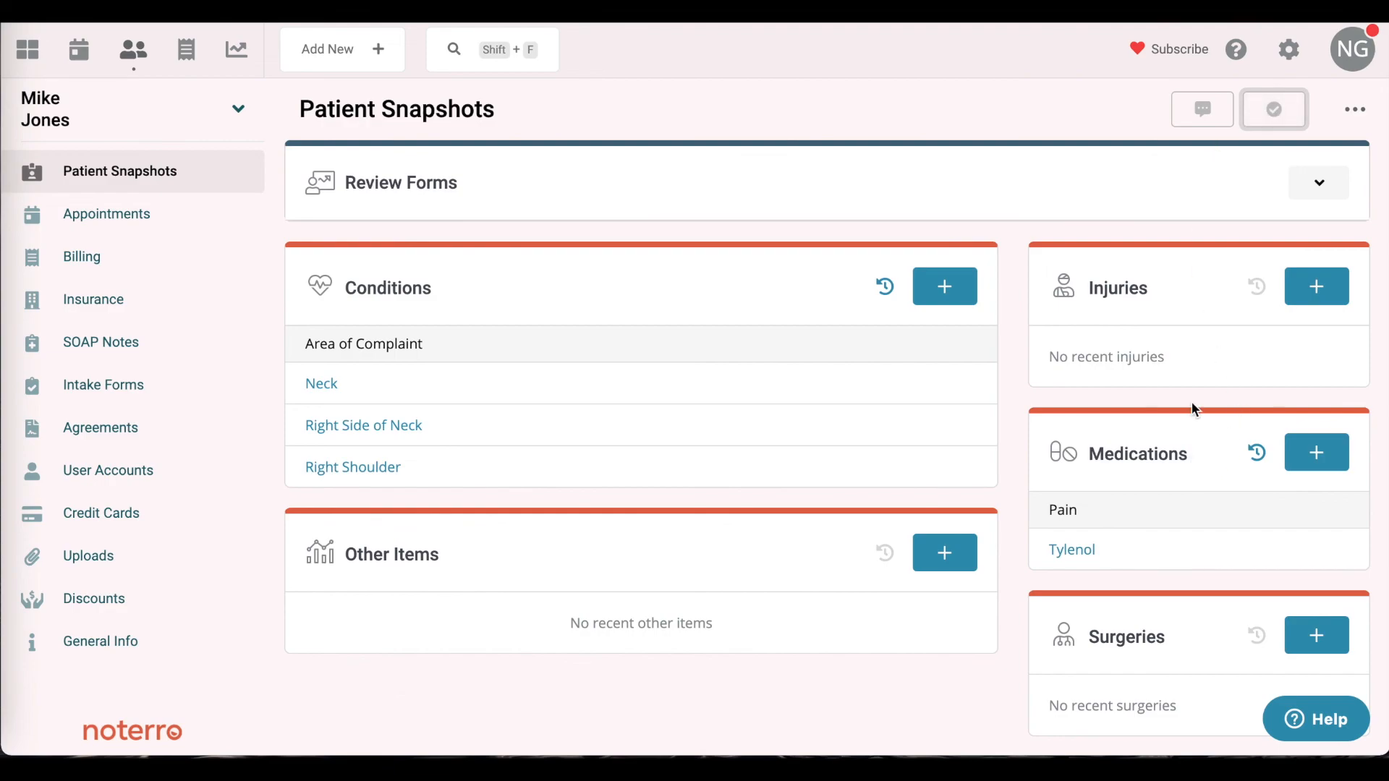
pyautogui.click(1205, 114)
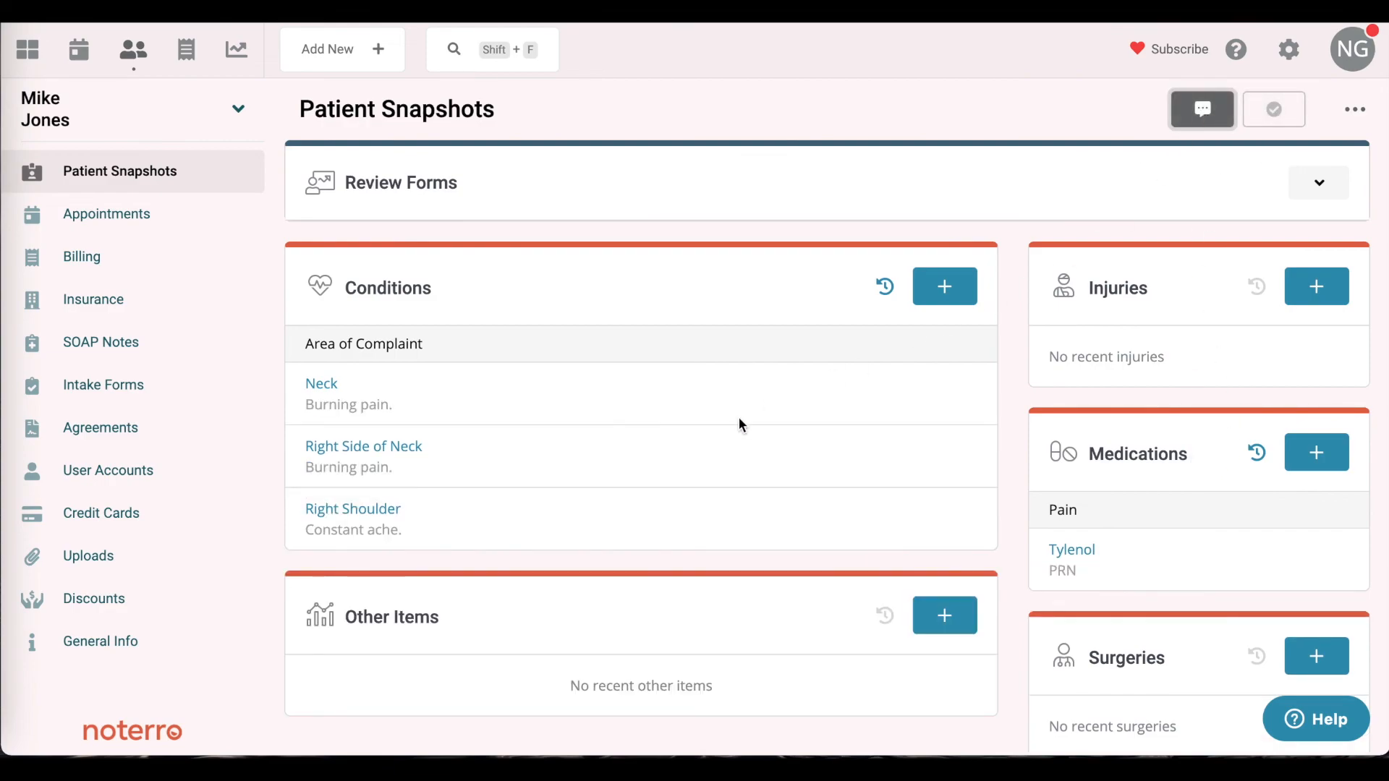